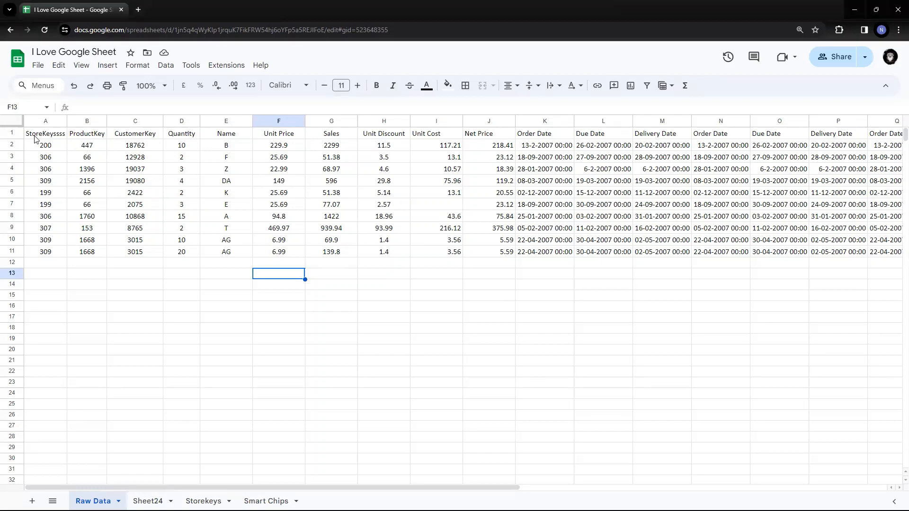
drag(138, 145, 184, 146)
drag(279, 147, 132, 254)
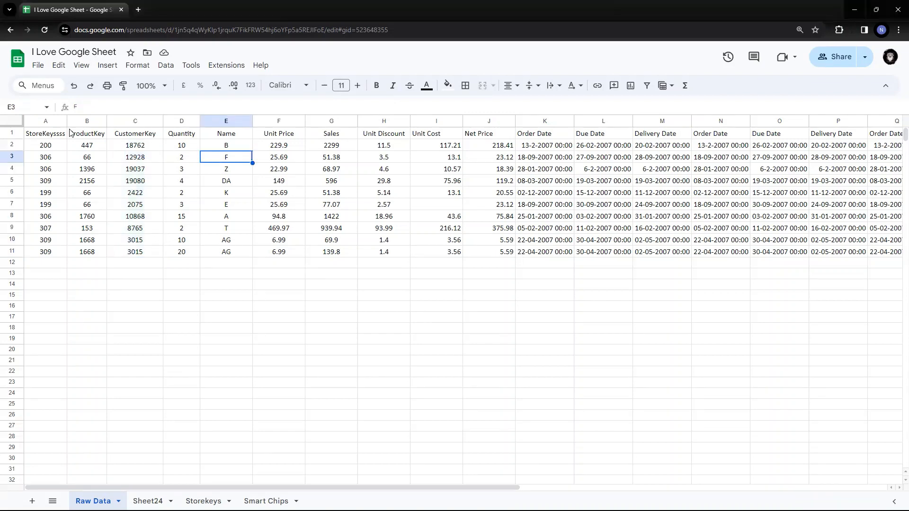
- Select the range A1:O11 on the Raw Data sheet and start inserting a pivot table from it
click(42, 134)
drag(121, 150, 806, 258)
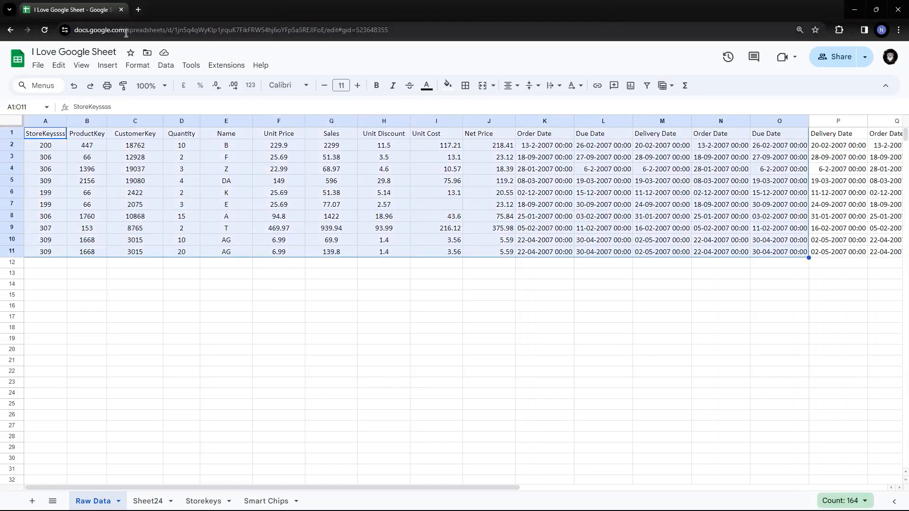
click(115, 67)
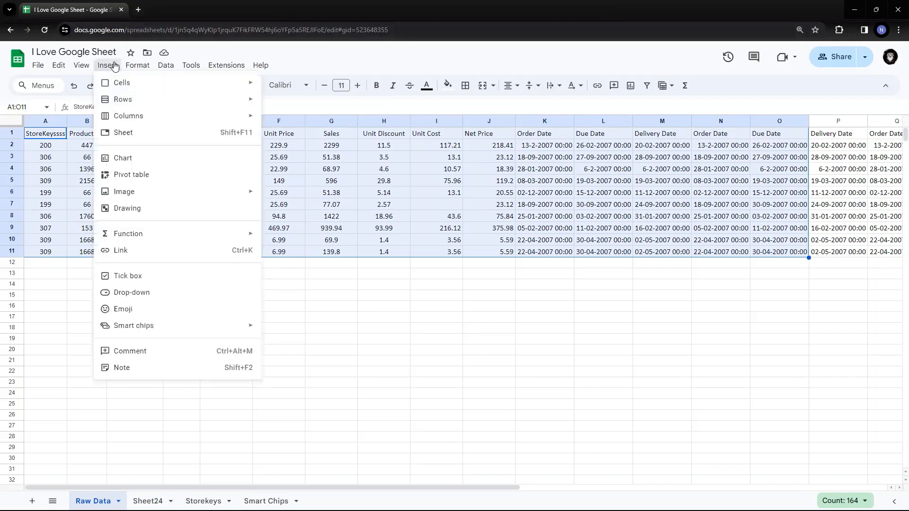
click(136, 176)
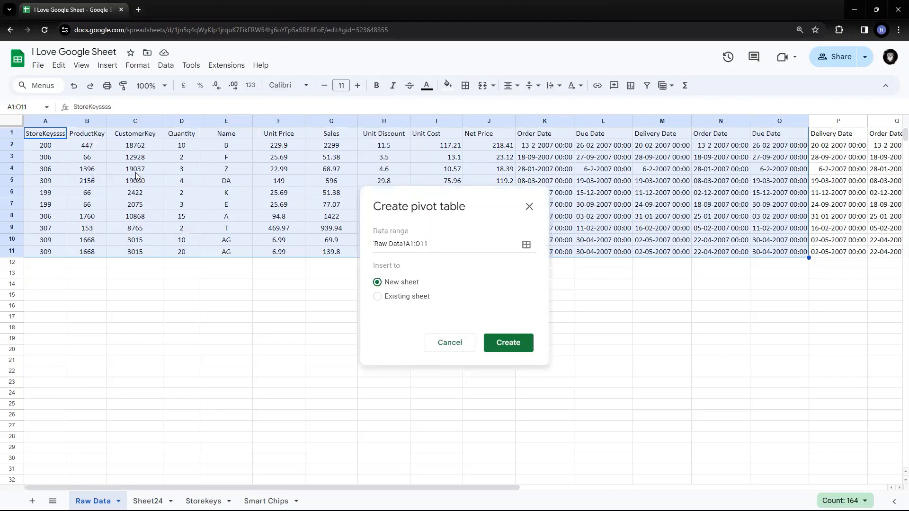
drag(471, 198, 470, 115)
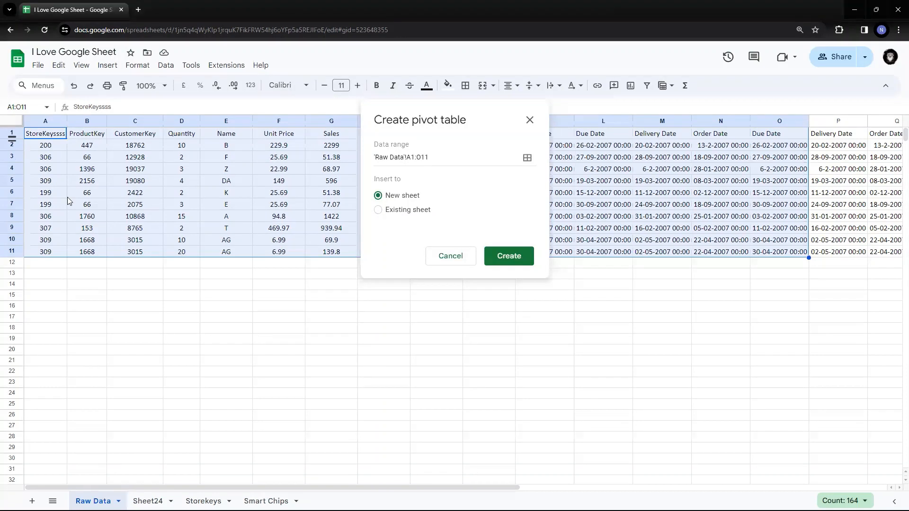
key(Print)
drag(361, 98, 550, 279)
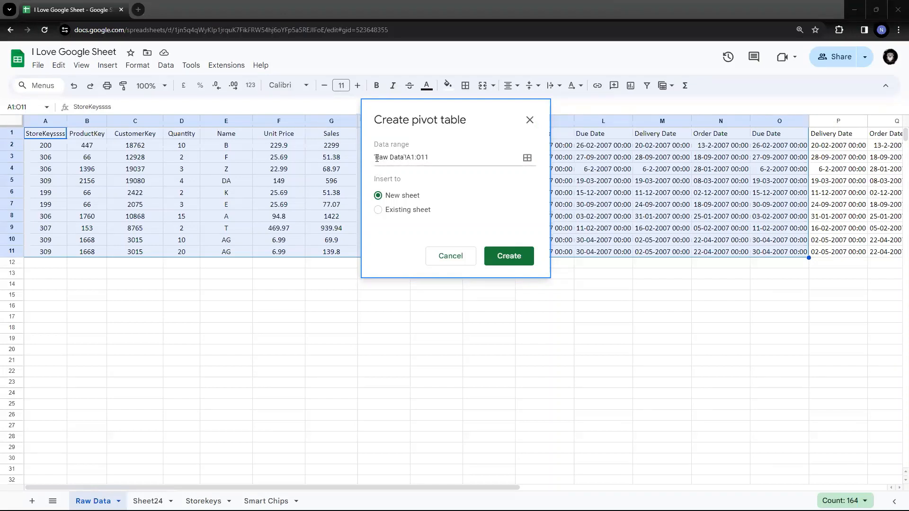
- Set the pivot table's data range to the suggested 'Raw Data'!A1:Y11 and create it on a new sheet
drag(377, 158, 433, 158)
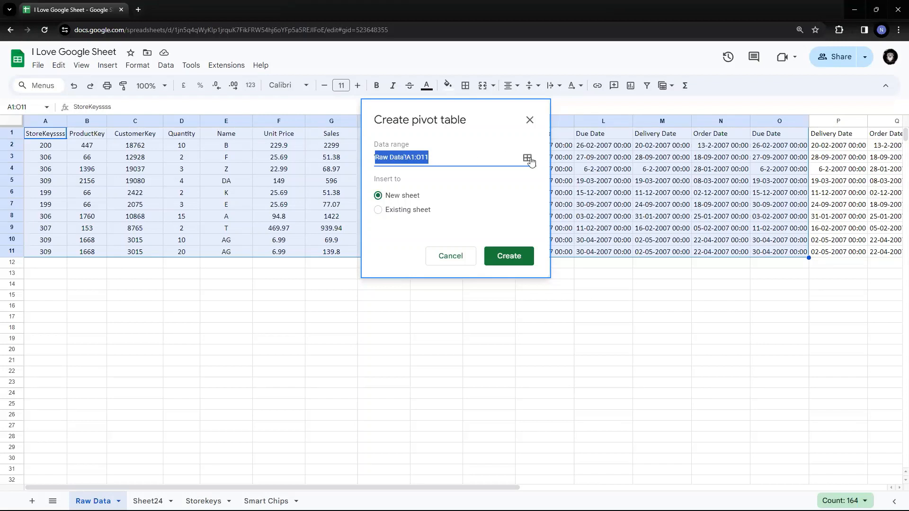
click(528, 159)
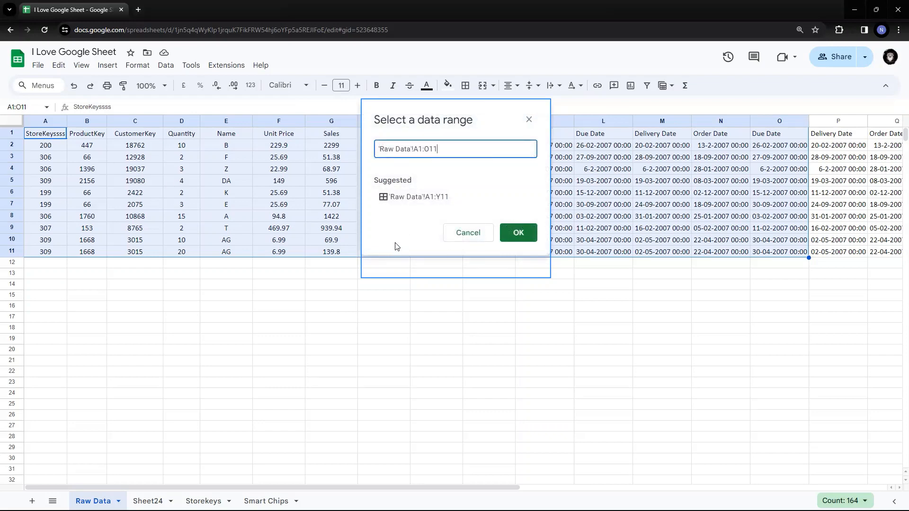
click(416, 199)
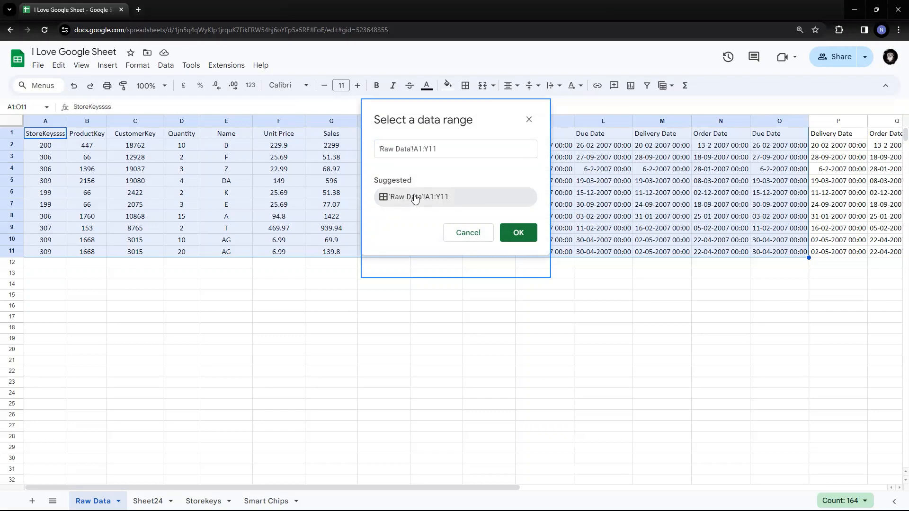
click(518, 233)
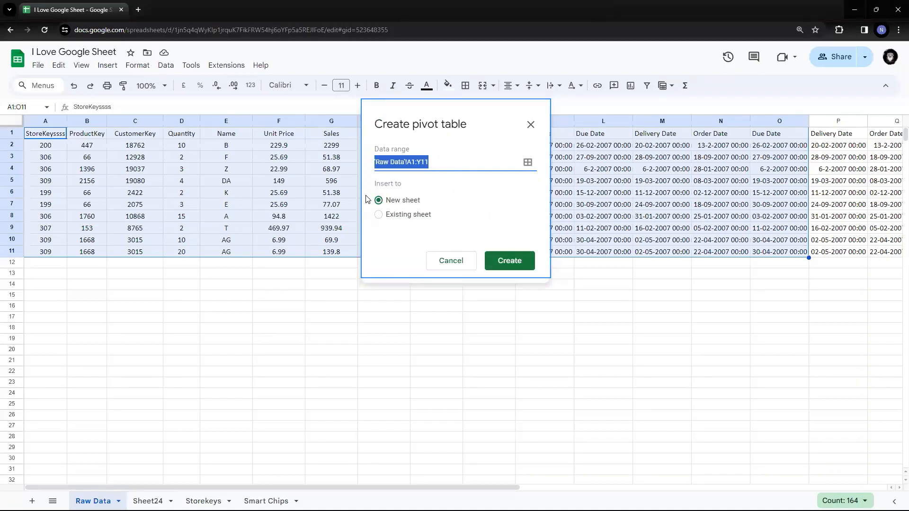
click(515, 262)
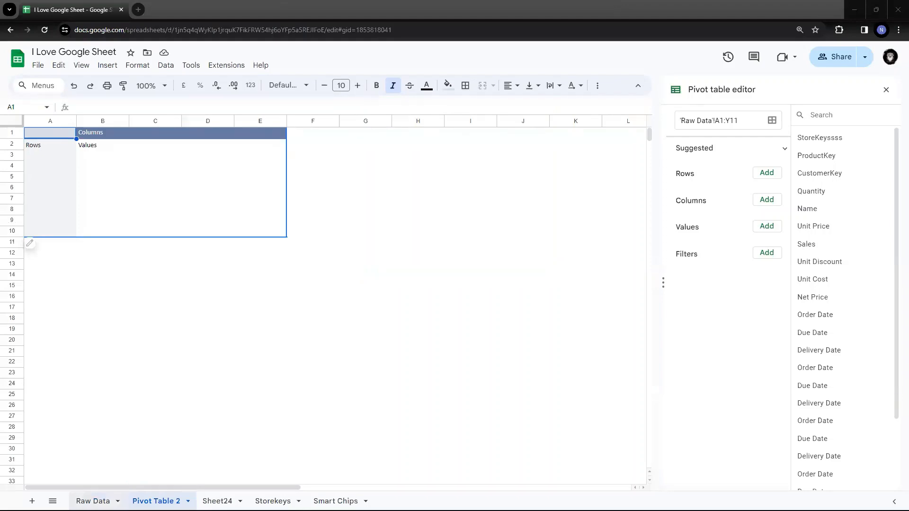
- Insert another pivot table from 'Raw Data'!A1:O11, placing it on the existing Raw Data sheet at cell A15
click(93, 501)
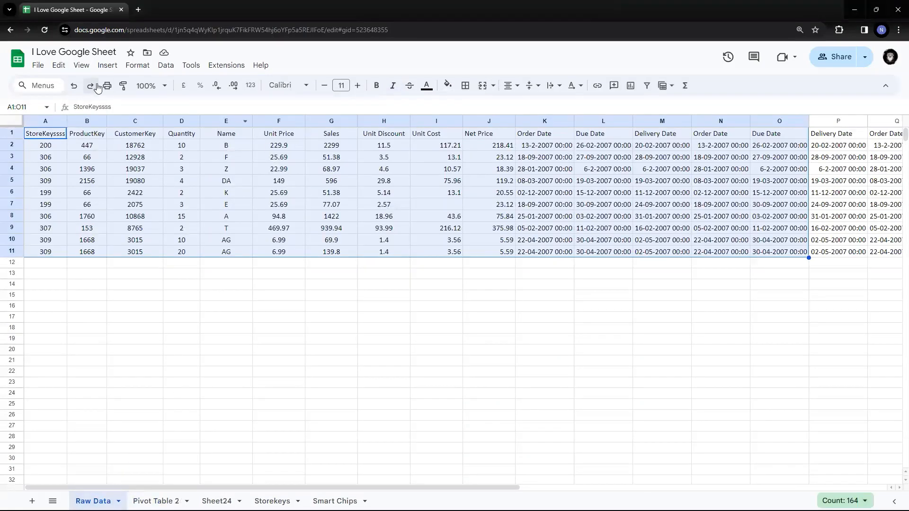
click(107, 65)
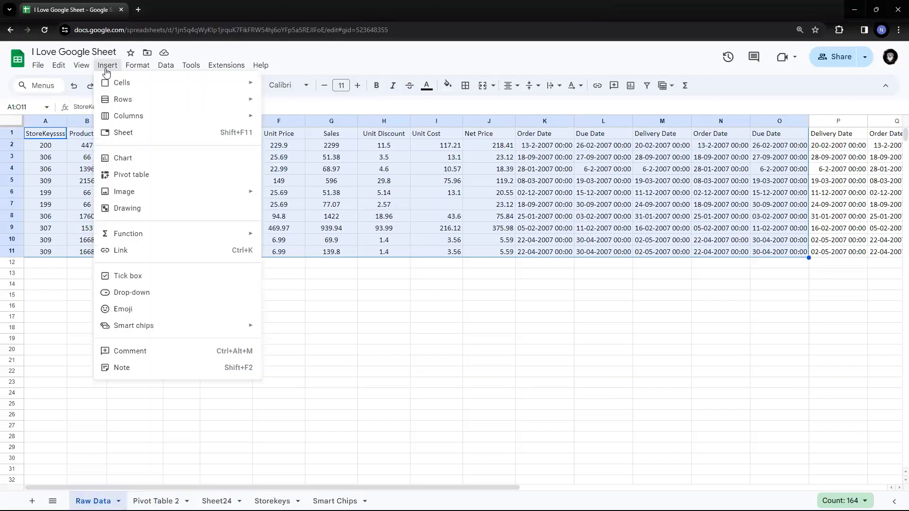
click(135, 174)
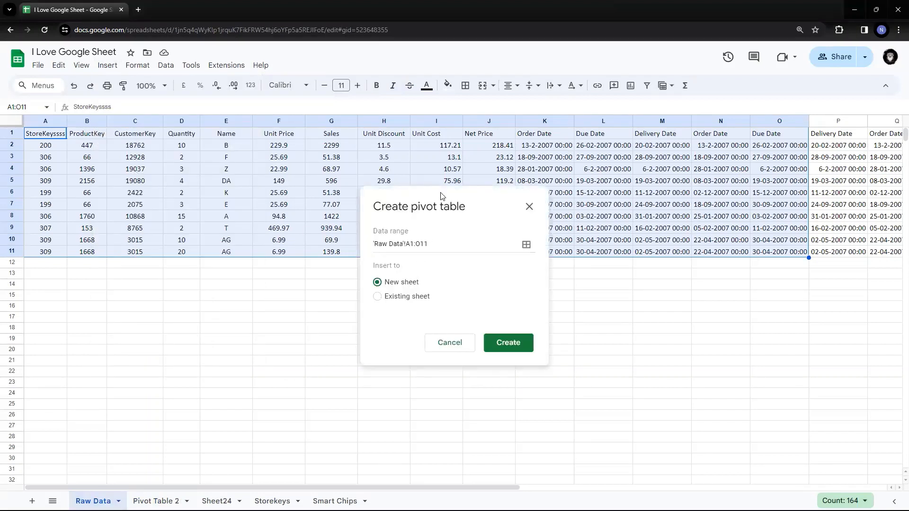
drag(453, 205, 469, 124)
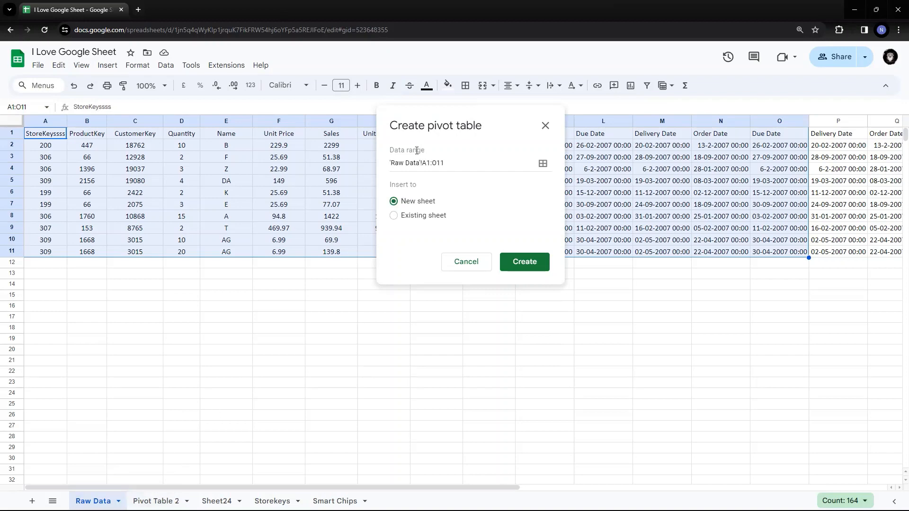
click(394, 216)
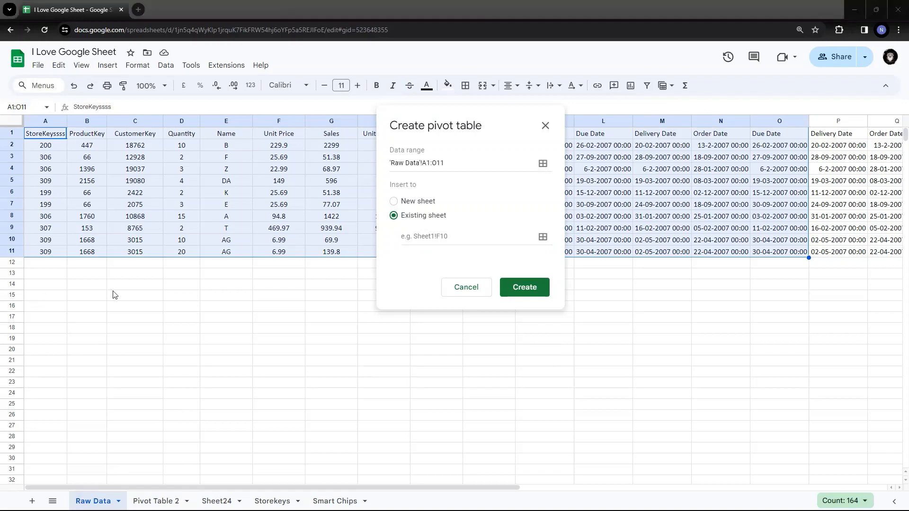
click(543, 237)
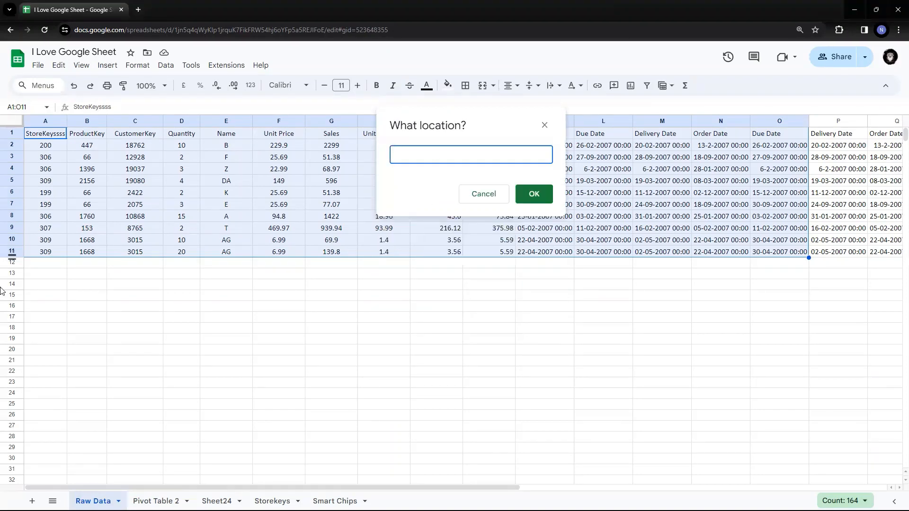
click(39, 298)
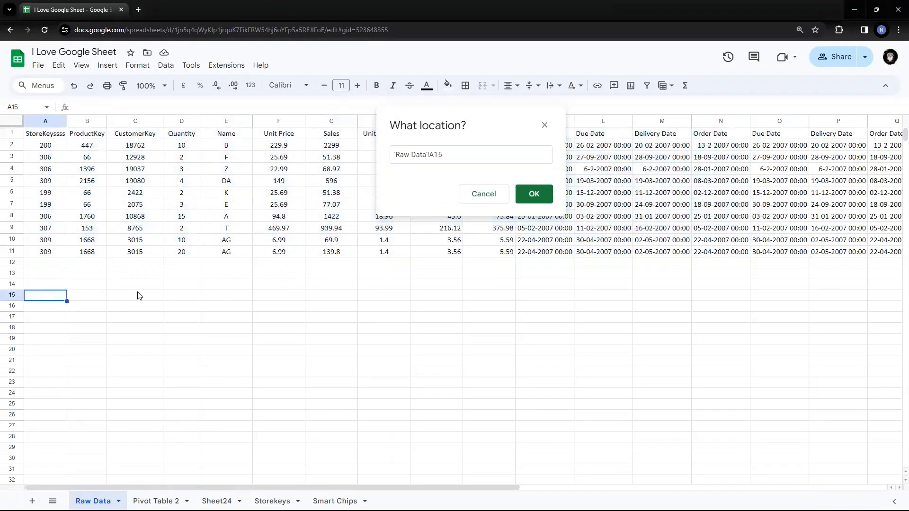
click(543, 195)
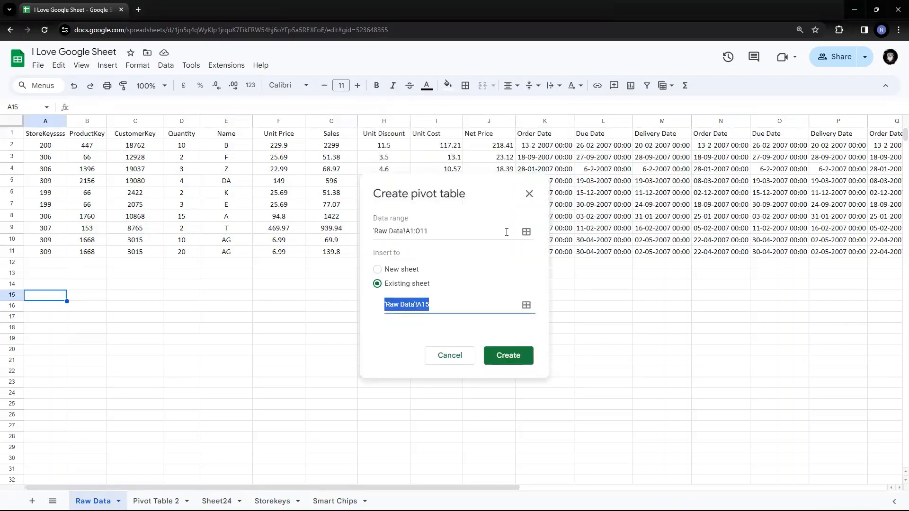
click(508, 356)
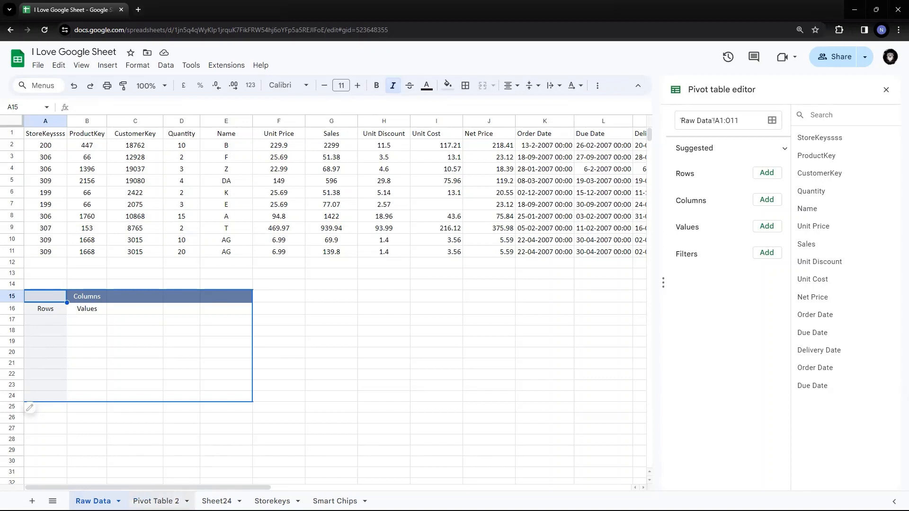
- Copy rows 8 to 11 of the Raw Data sheet and paste them directly below the data, starting at cell A12
click(156, 501)
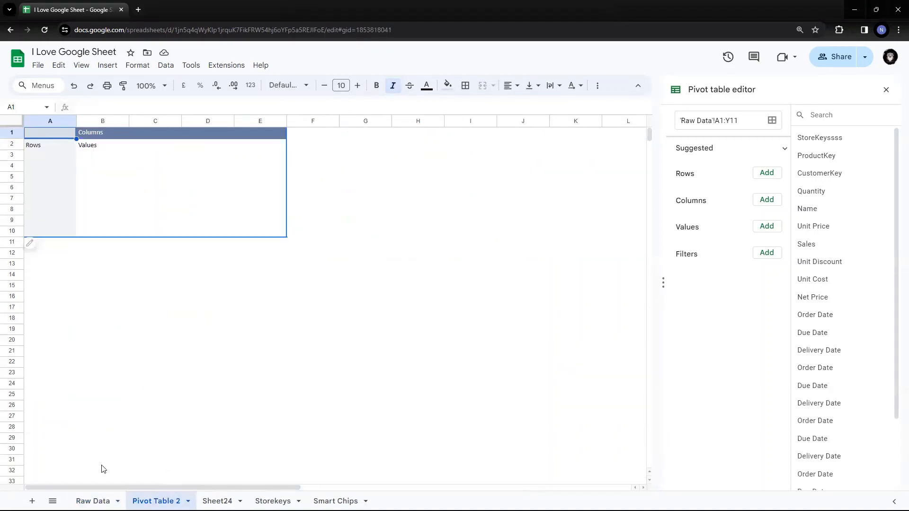
click(93, 501)
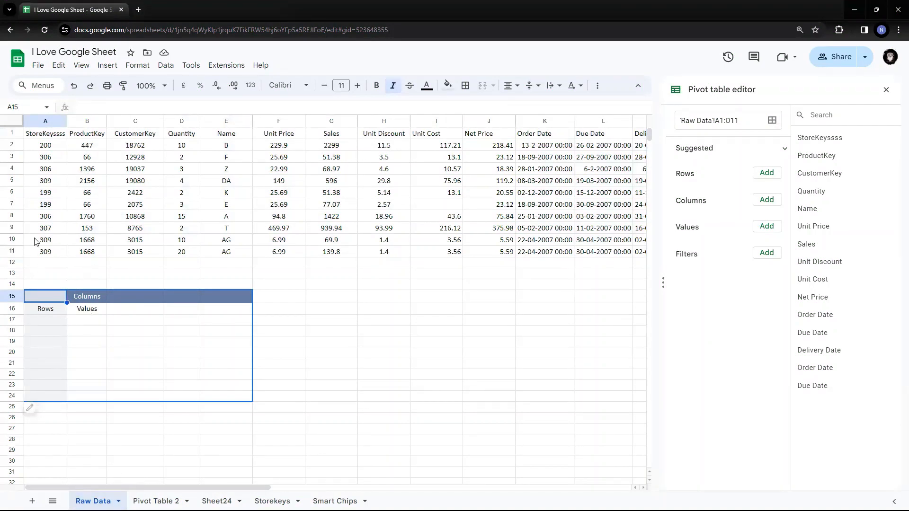
drag(13, 248, 11, 216)
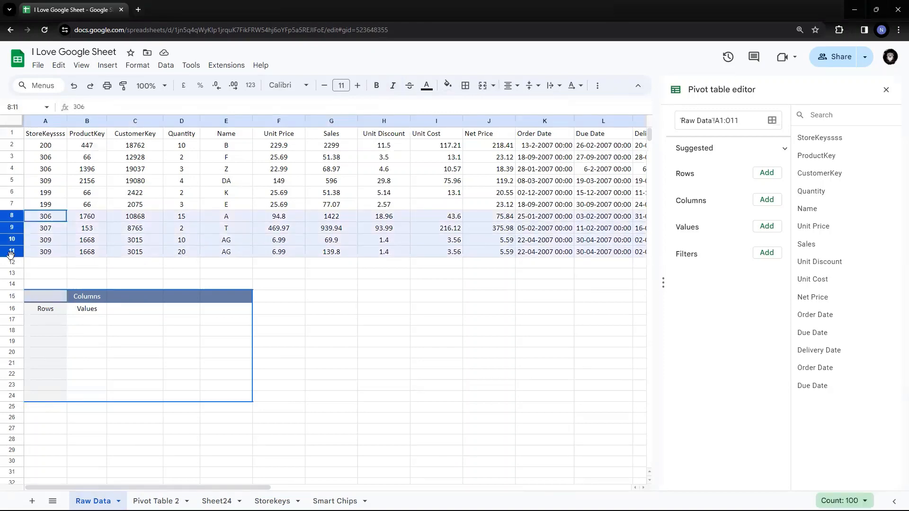
key(ctrl+c)
click(46, 266)
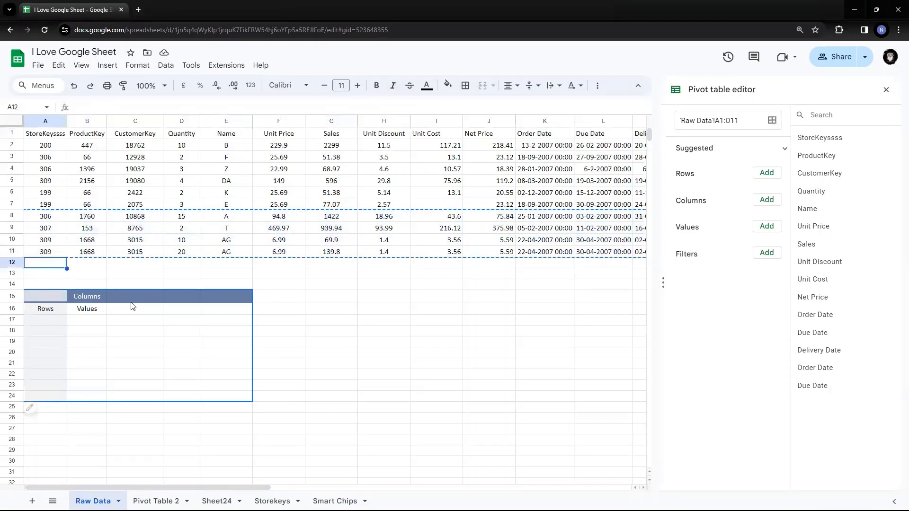
key(ctrl+v)
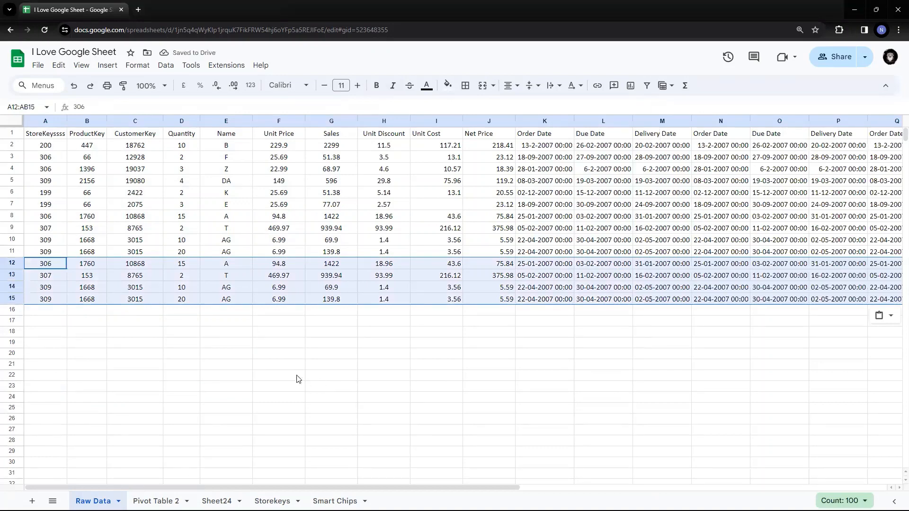
click(151, 355)
click(43, 276)
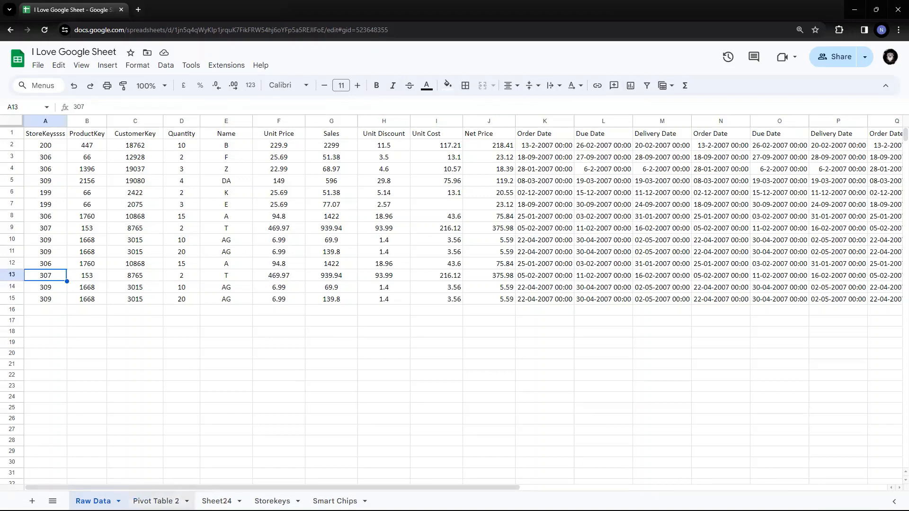
- Examine the empty layout and editor sections on the Pivot Table 2 sheet and compare them with the Raw Data sheet
click(156, 501)
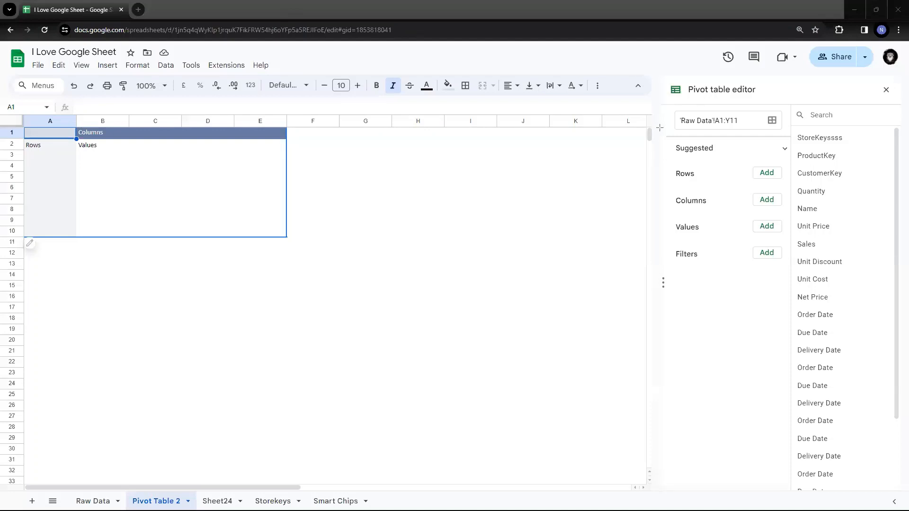
drag(662, 136, 792, 284)
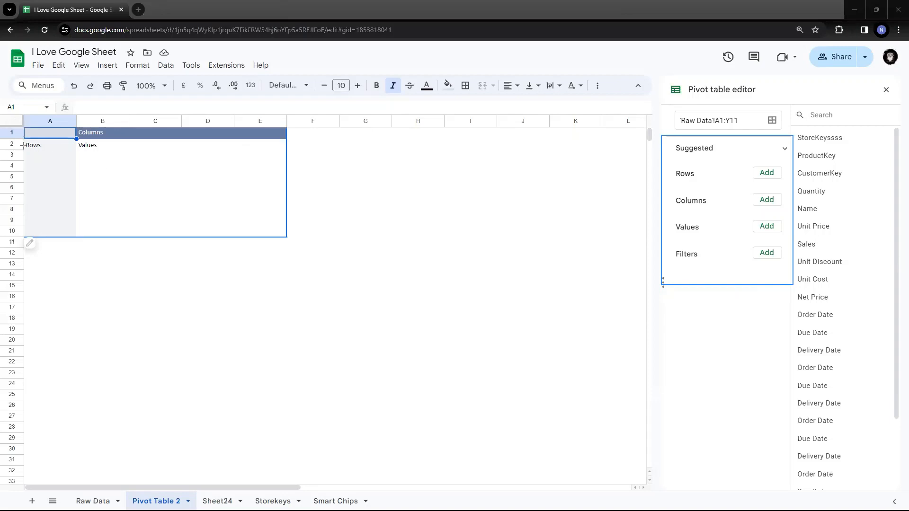
drag(24, 127, 310, 254)
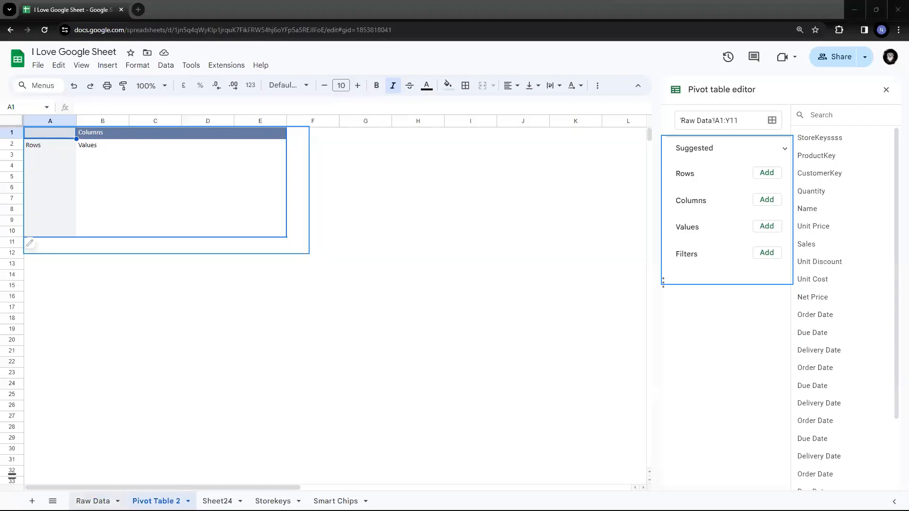
click(93, 501)
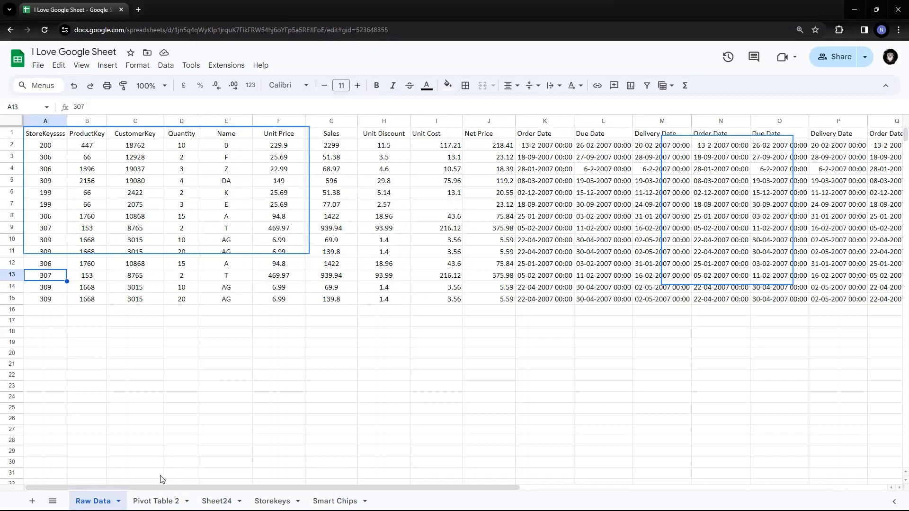
- On the Pivot Table 2 sheet, try Name as the row field twice, removing it from the rows each time
click(158, 495)
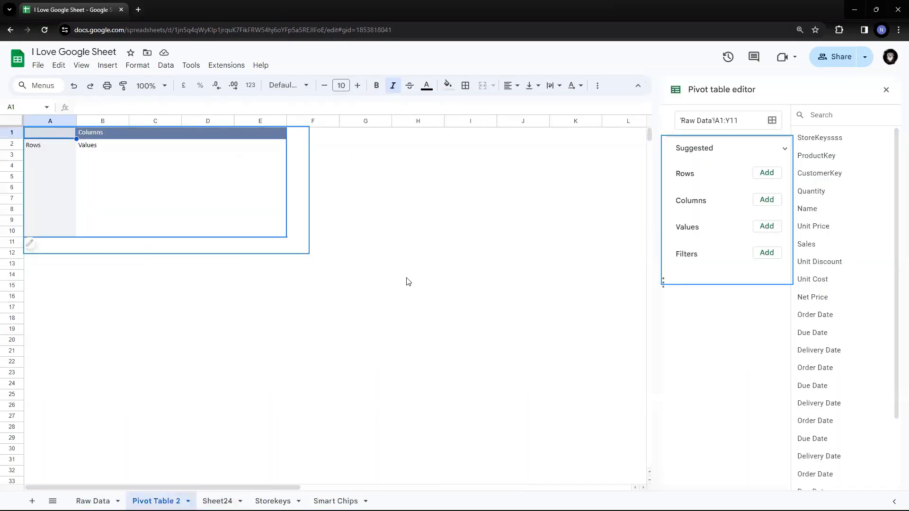
drag(808, 209, 710, 197)
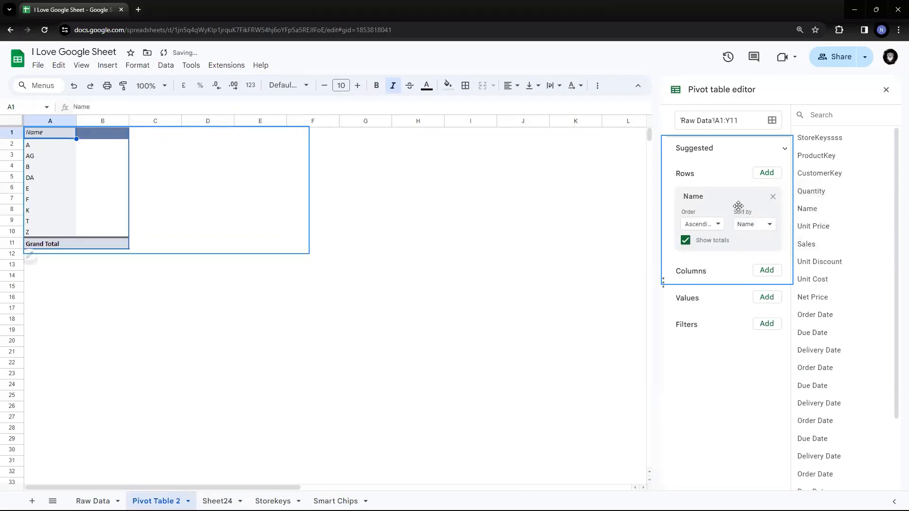
click(773, 196)
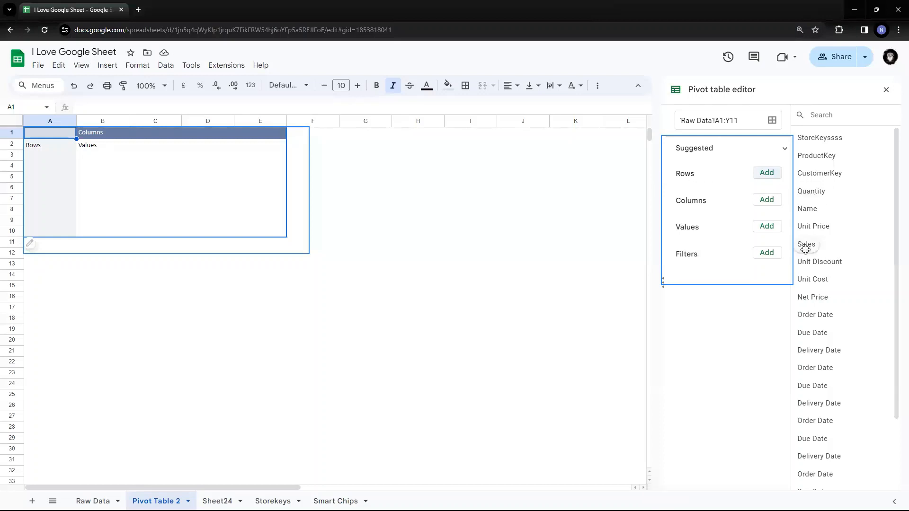
drag(808, 208, 676, 190)
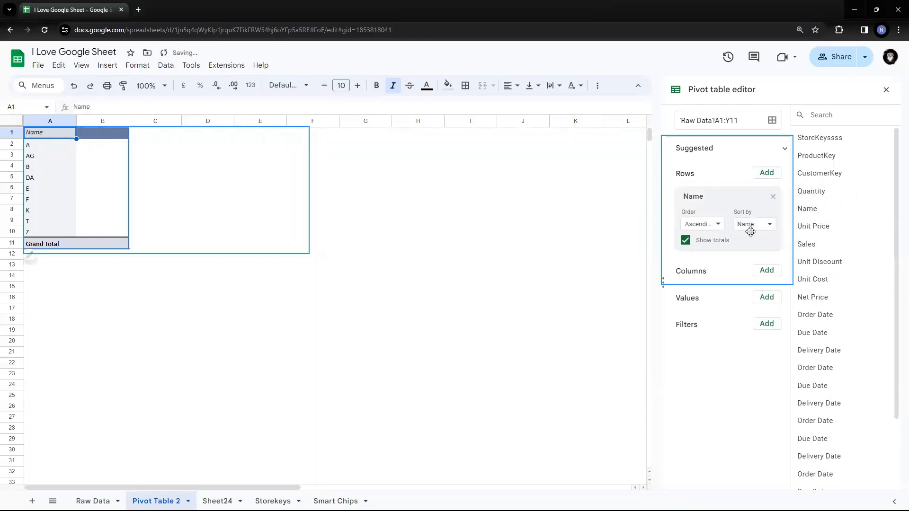
click(774, 197)
- Add Name as the pivot table's row field and Quantity as its value field, summarised by SUM
click(767, 173)
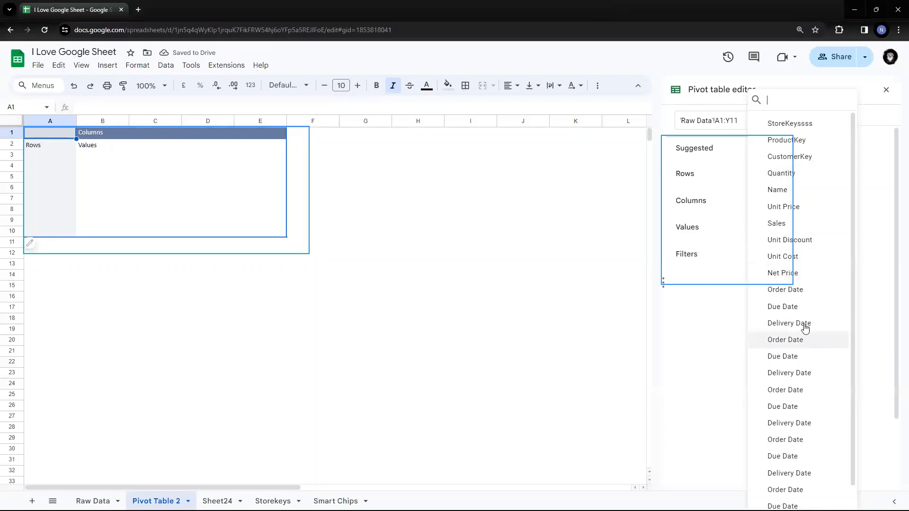
click(781, 189)
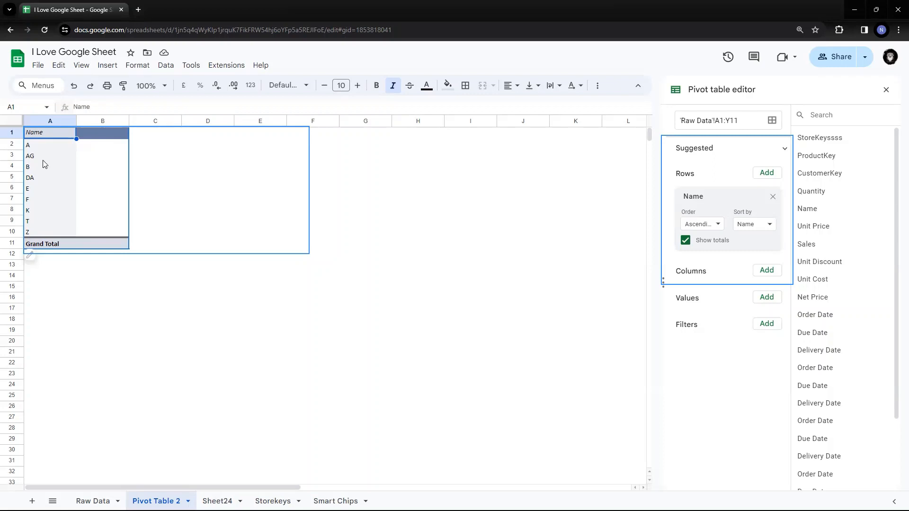
drag(814, 207, 815, 206)
click(767, 298)
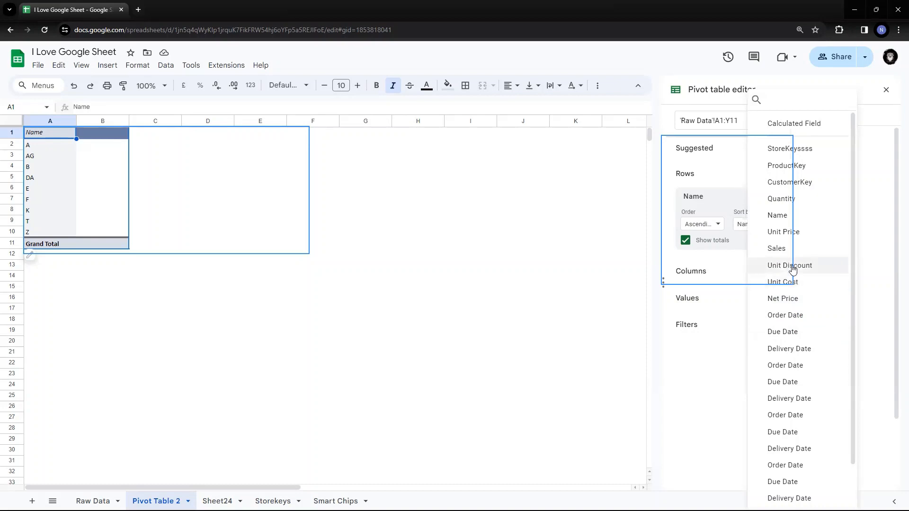
click(787, 199)
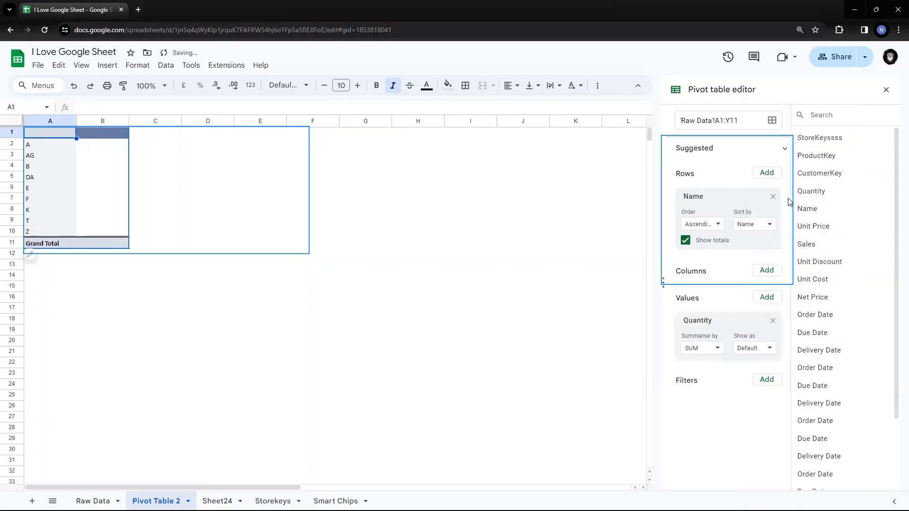
click(719, 350)
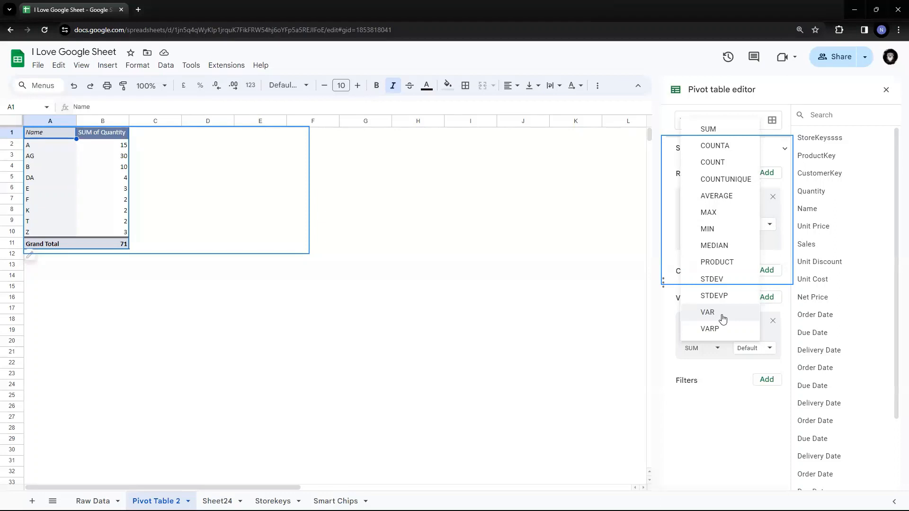
click(722, 370)
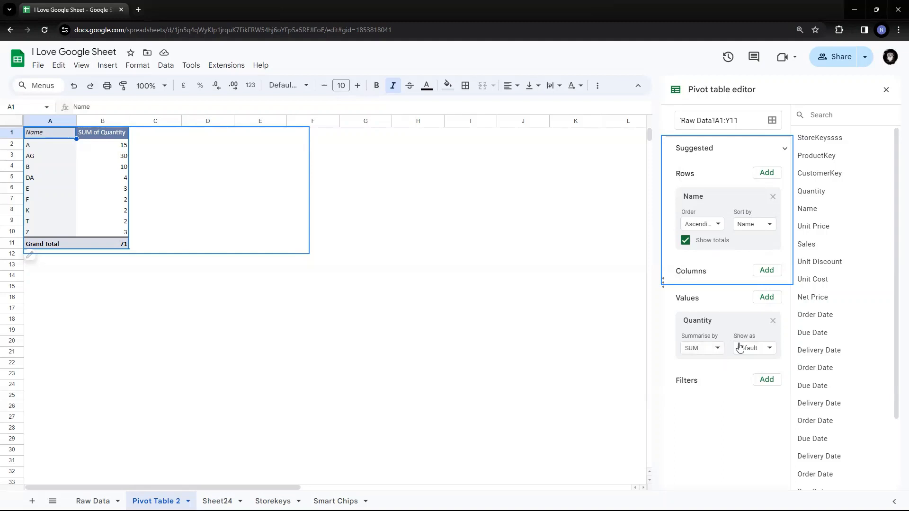
- Examine the summed quantities for names A, AG and B and compare all the name values with the grand total
click(178, 159)
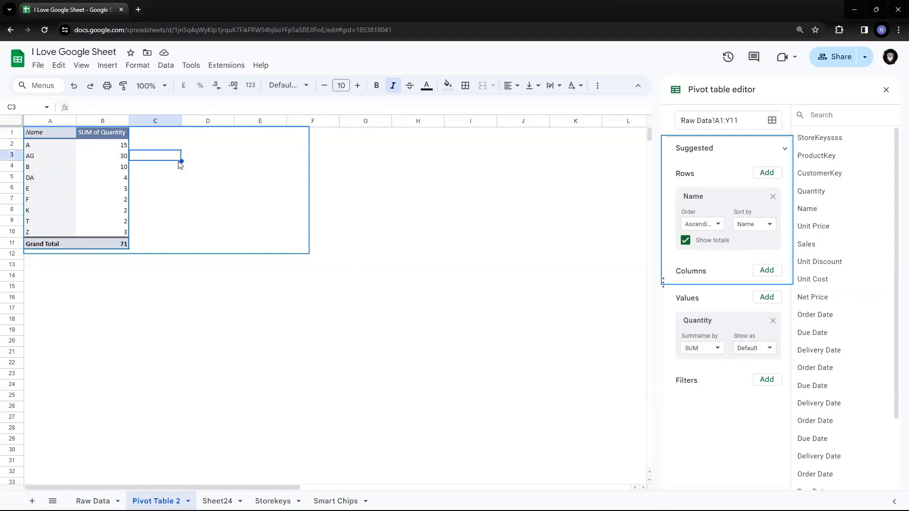
click(39, 149)
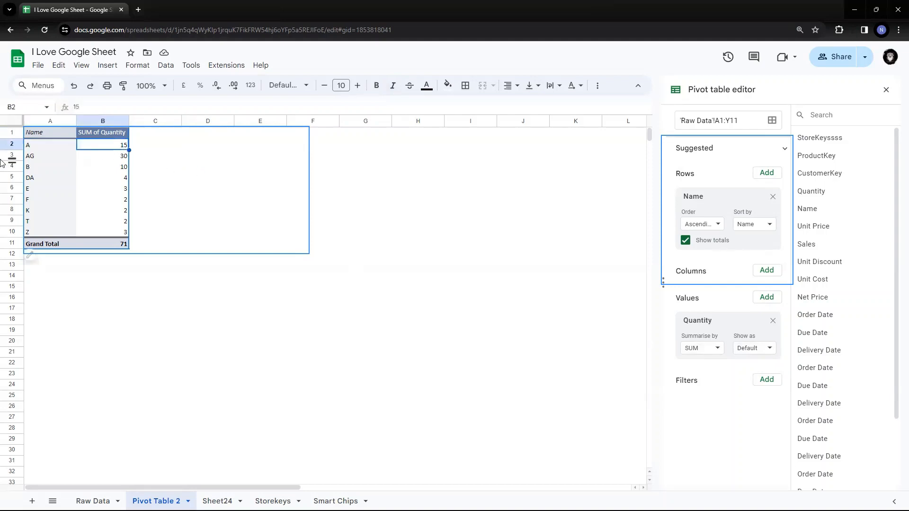
click(38, 159)
click(122, 159)
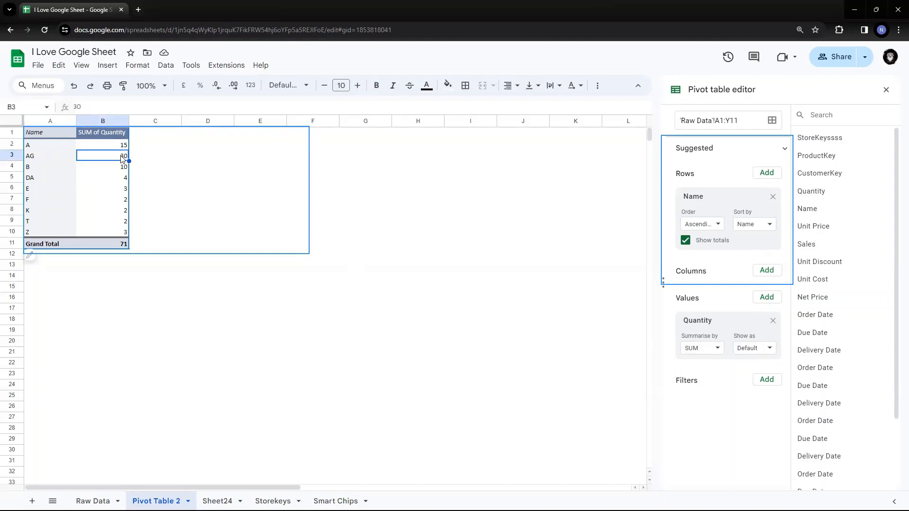
click(31, 167)
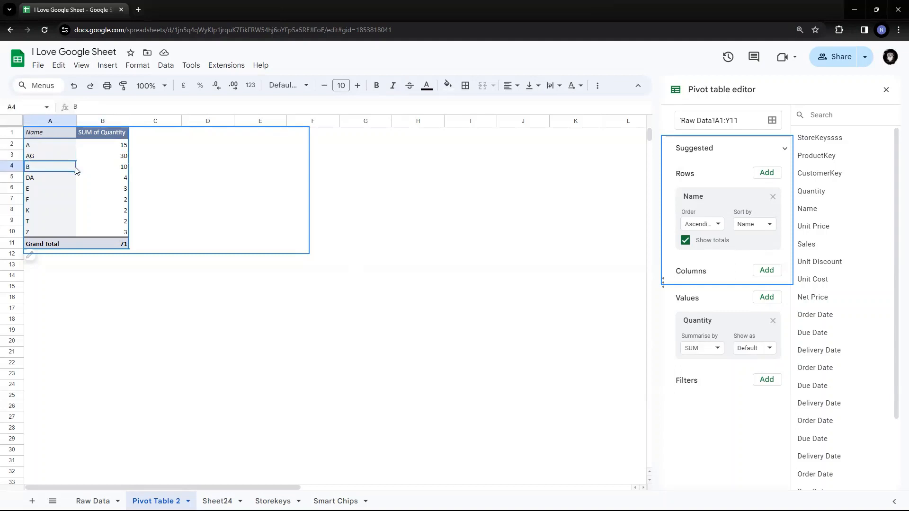
click(117, 170)
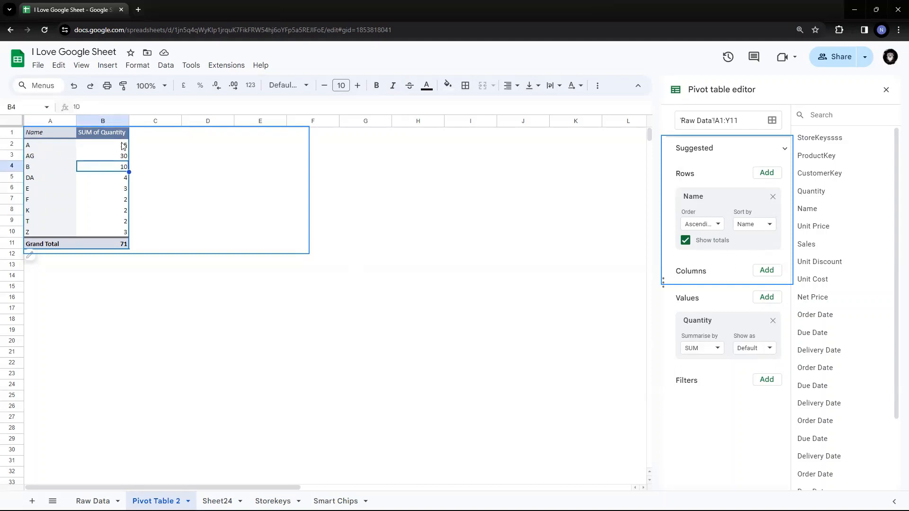
drag(122, 145, 126, 233)
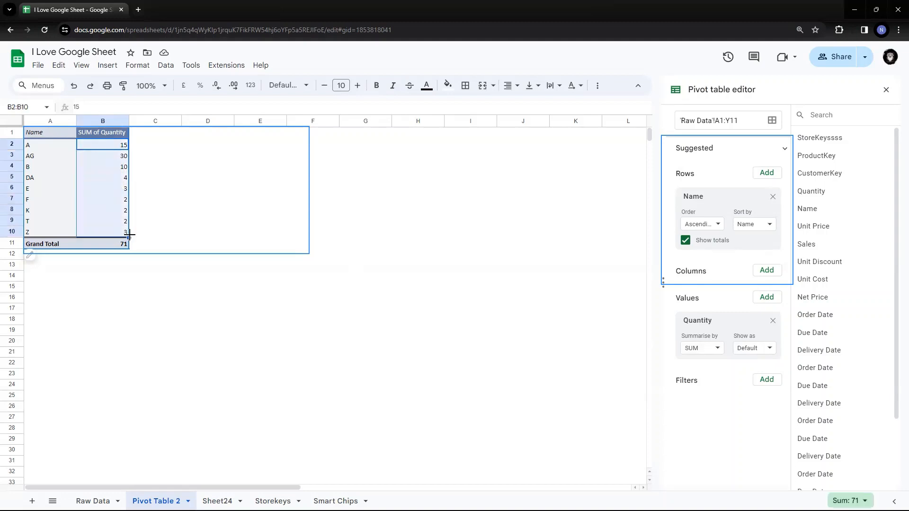
click(120, 244)
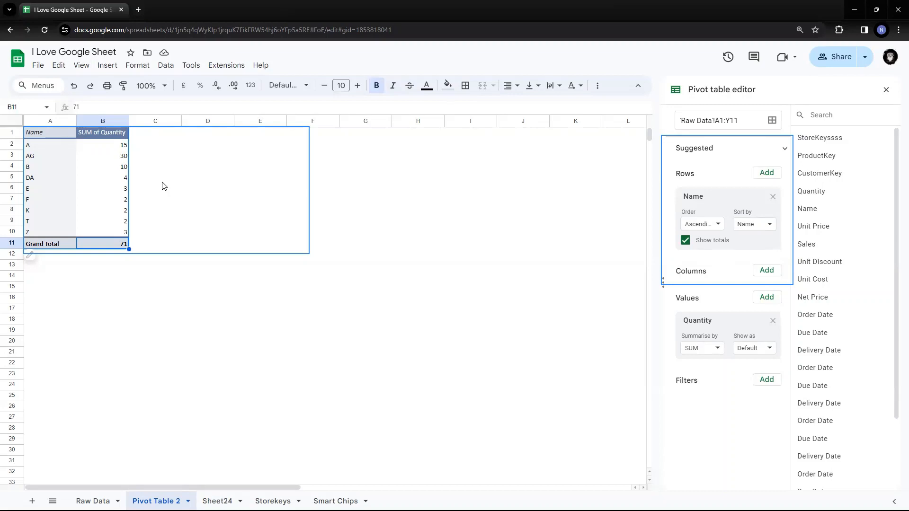
click(41, 149)
click(114, 149)
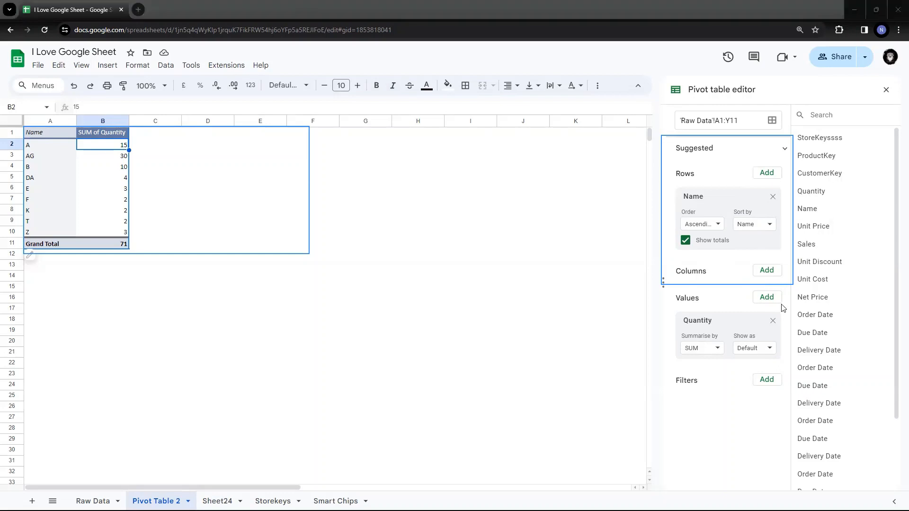
- Add StoreKeyssss as the column field and check how the quantities of names A and AG split by store key
click(766, 271)
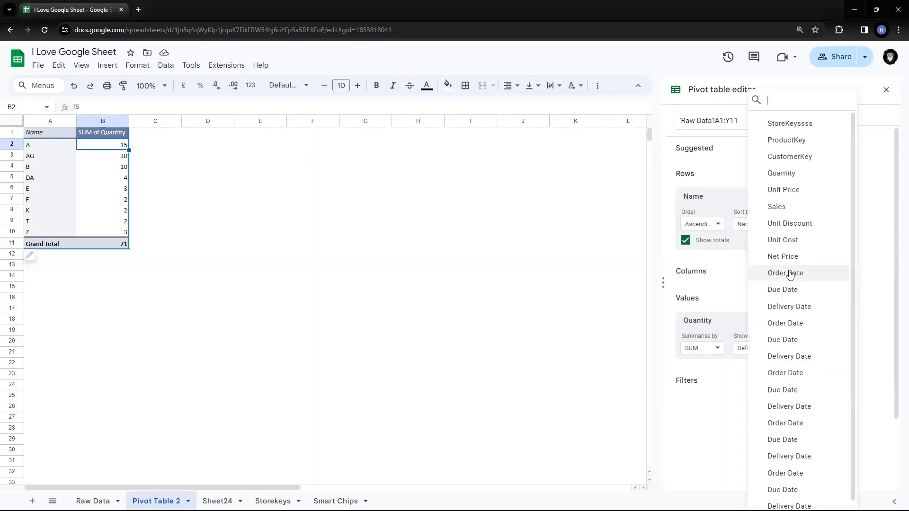
click(779, 124)
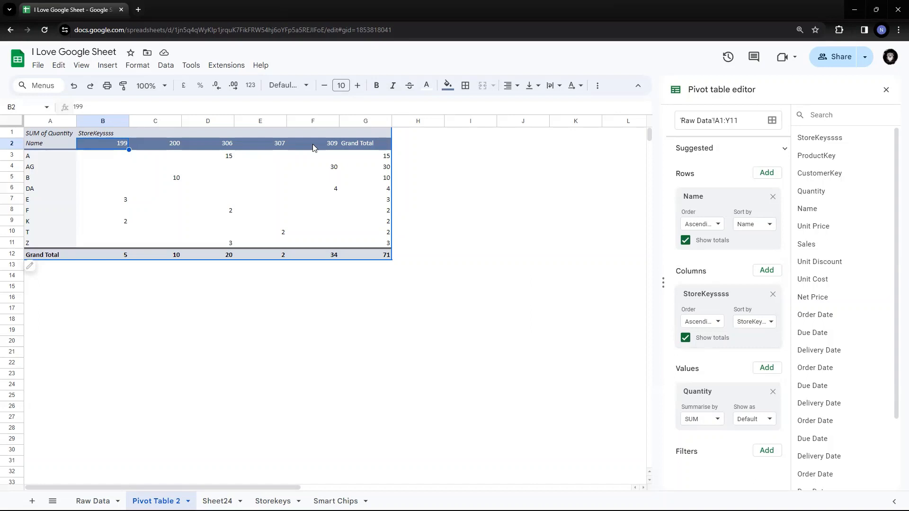
click(47, 160)
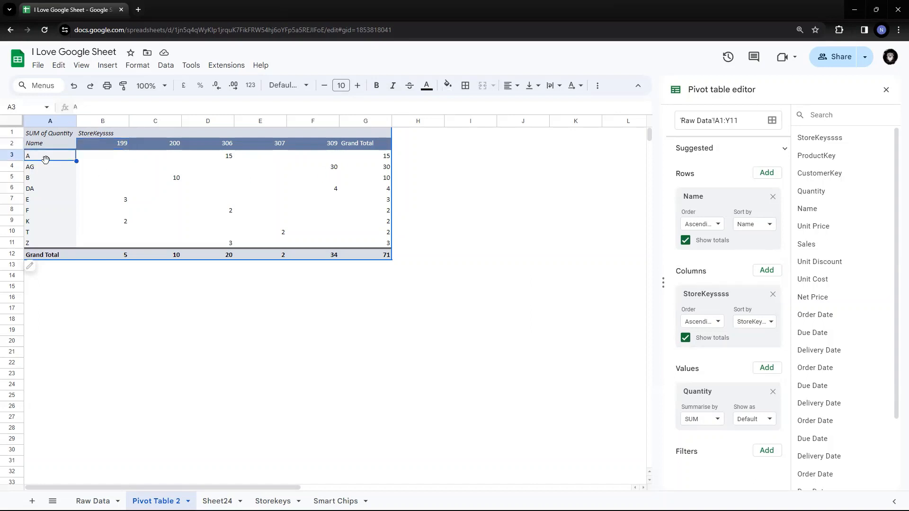
click(232, 149)
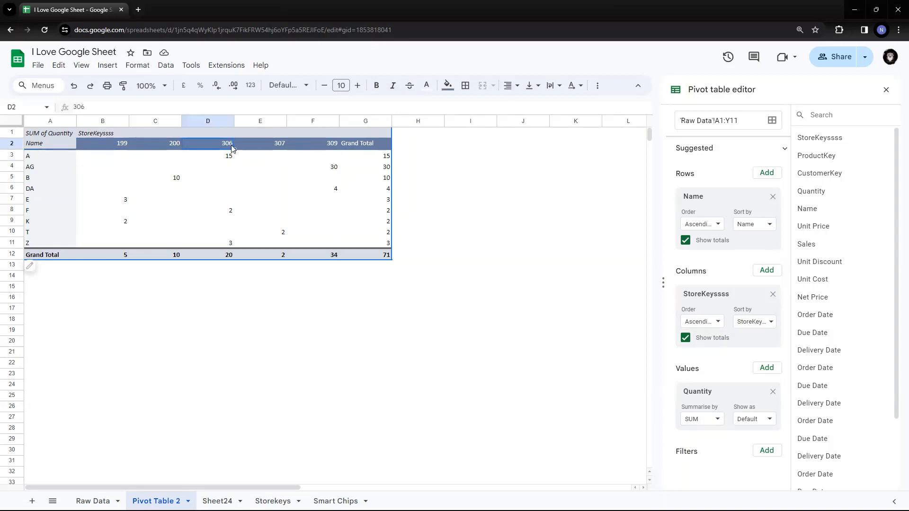
click(52, 169)
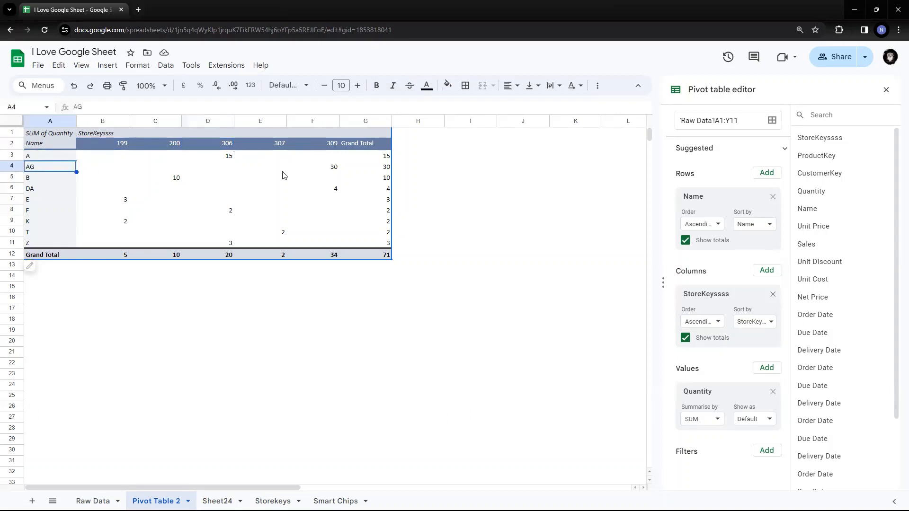
click(337, 169)
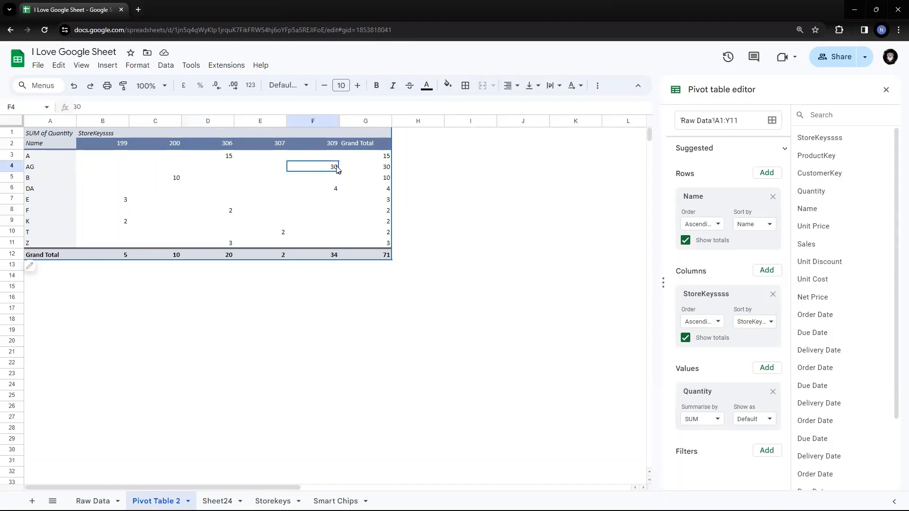
click(333, 148)
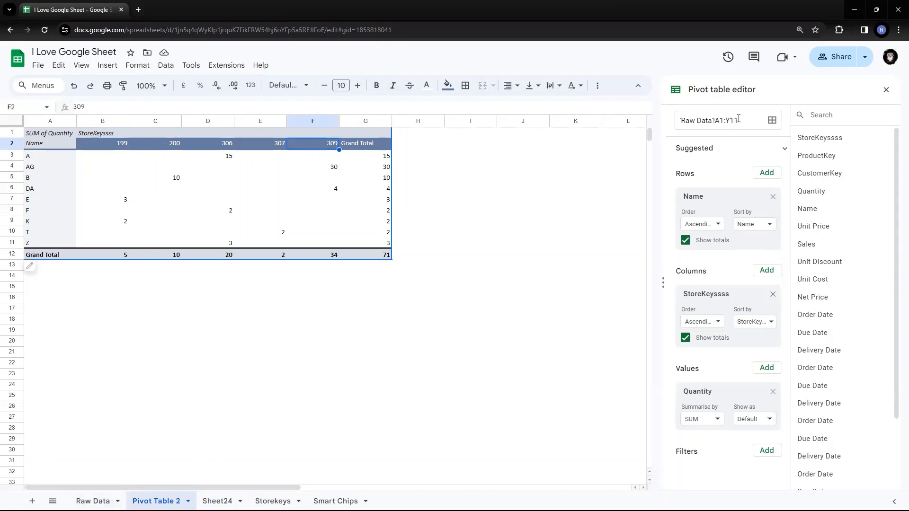
- Extend the pivot table's source range to 'Raw Data'!A1:Y15 to cover the added rows, and check AG's quantity under store key 309
drag(739, 118, 660, 123)
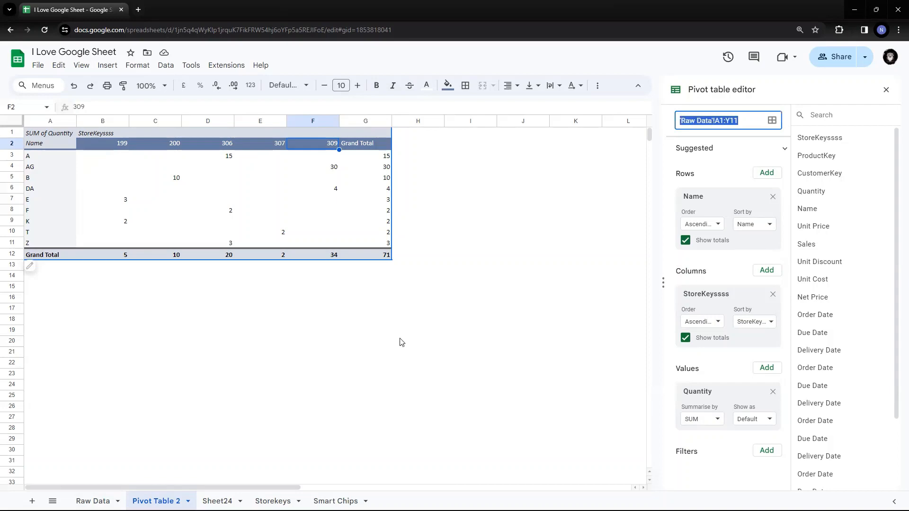
click(93, 501)
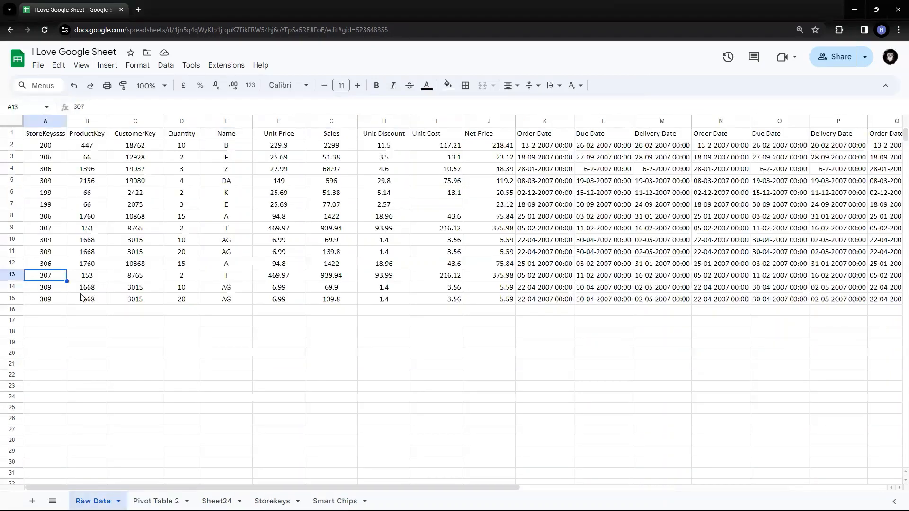
click(39, 254)
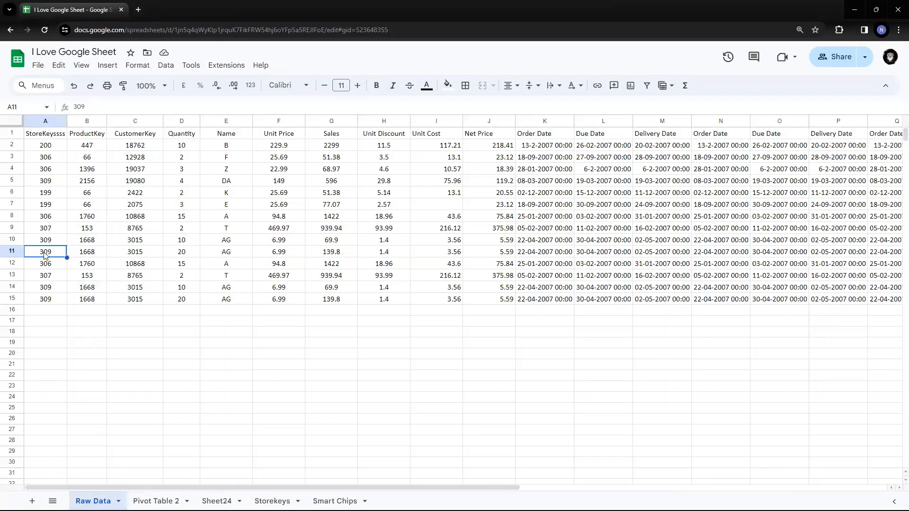
drag(46, 264, 46, 299)
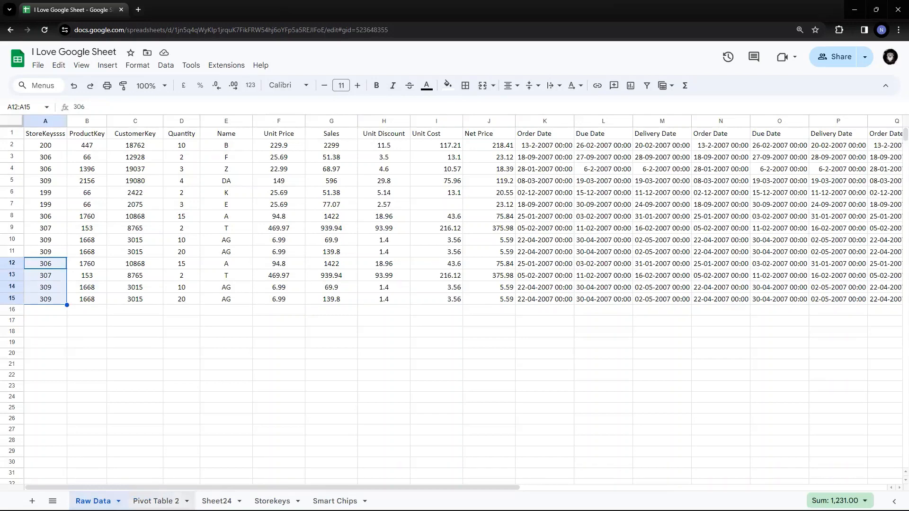
click(156, 501)
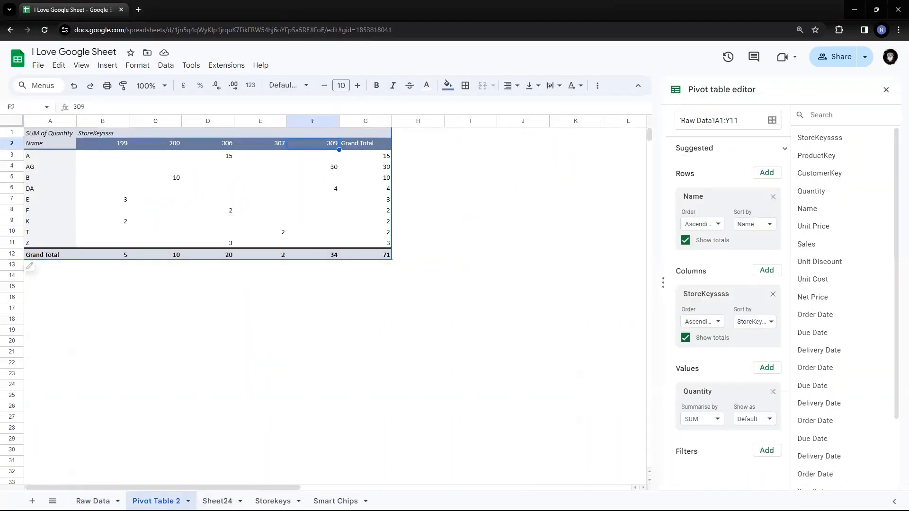
click(747, 119)
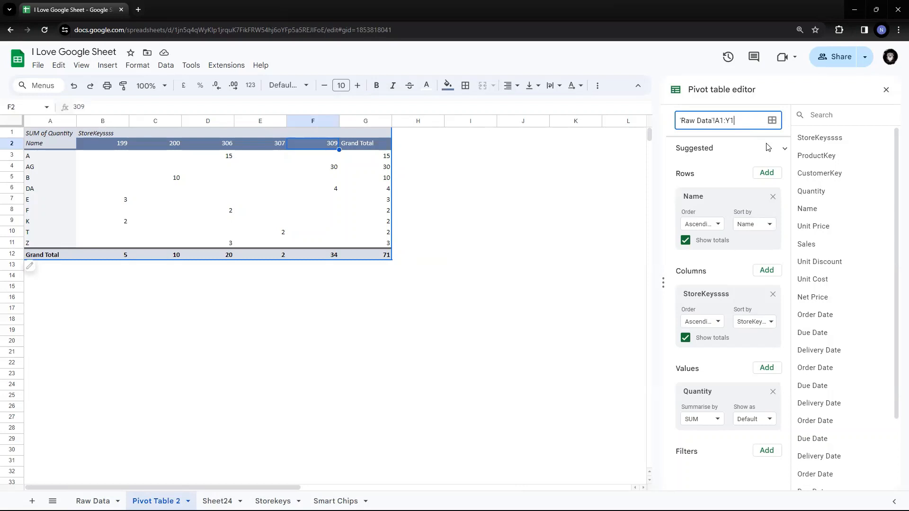
text(5)
key(Return)
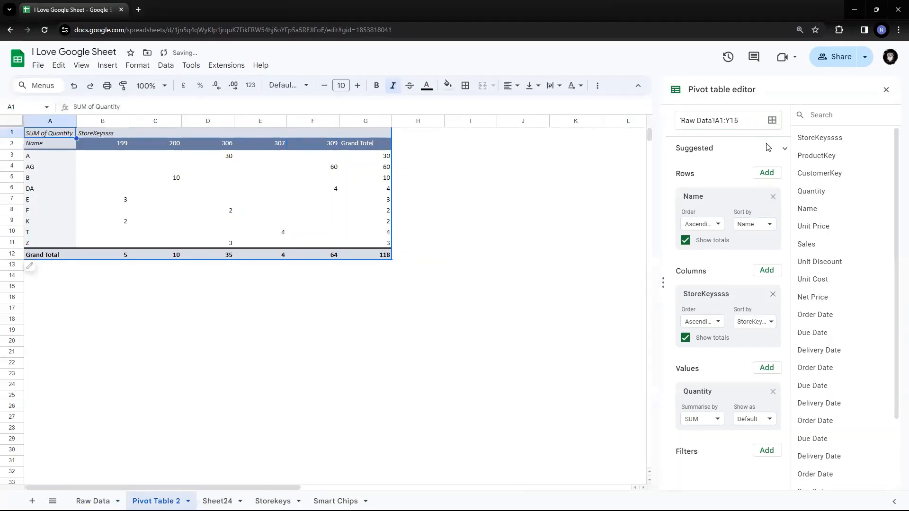
click(319, 198)
drag(334, 167, 29, 170)
click(30, 169)
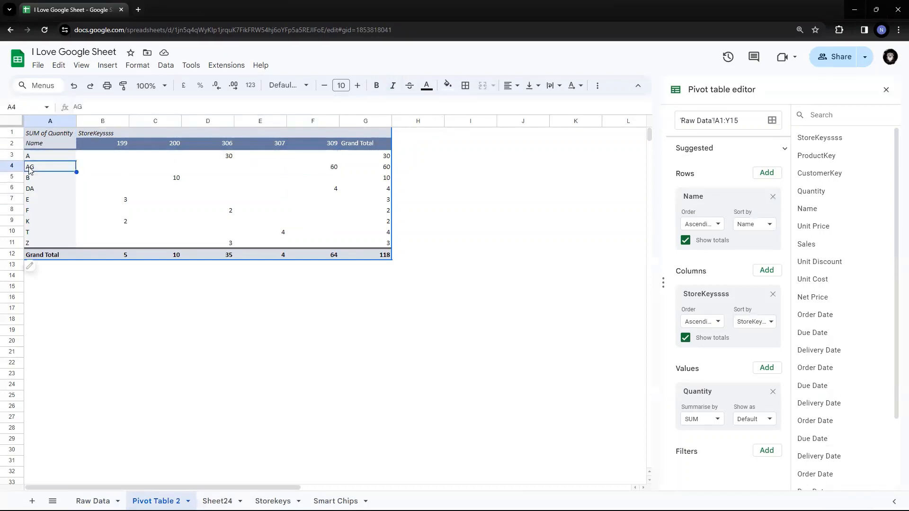
click(332, 169)
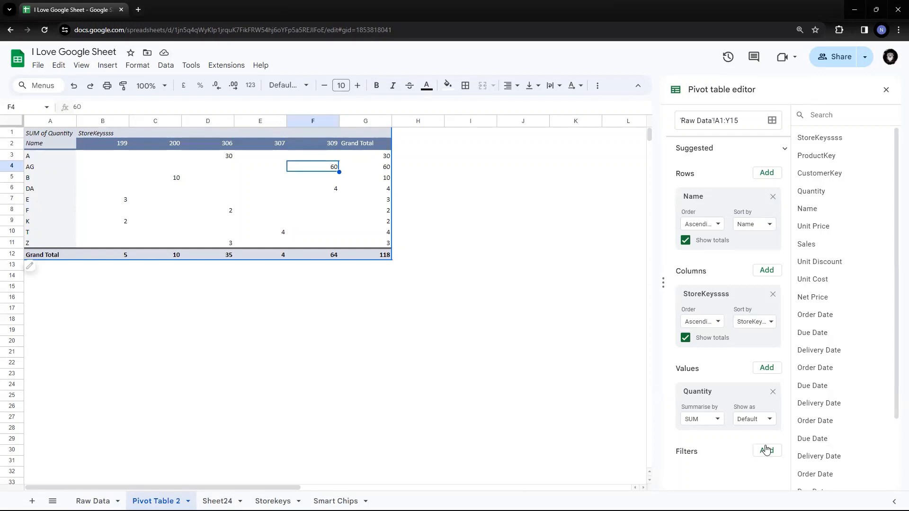
- Add Name as the pivot table's filter field
click(31, 200)
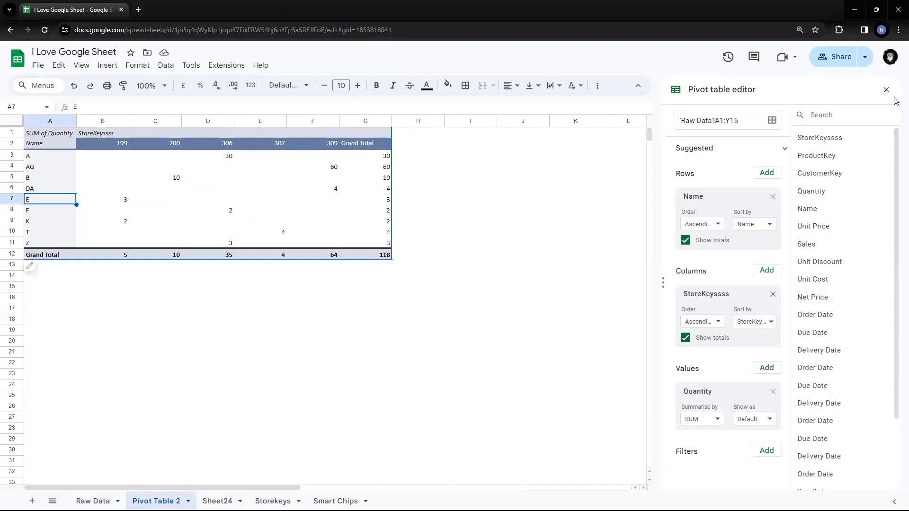
key(Print)
drag(669, 431, 791, 492)
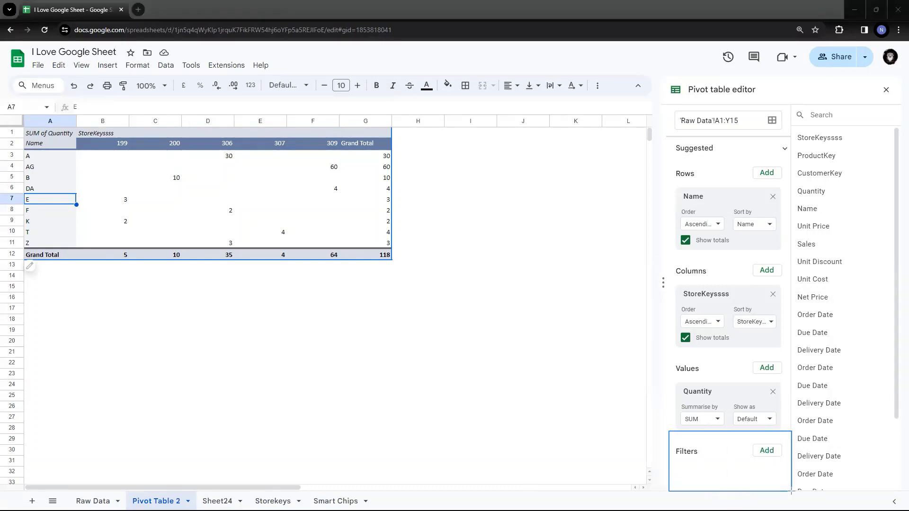
click(767, 452)
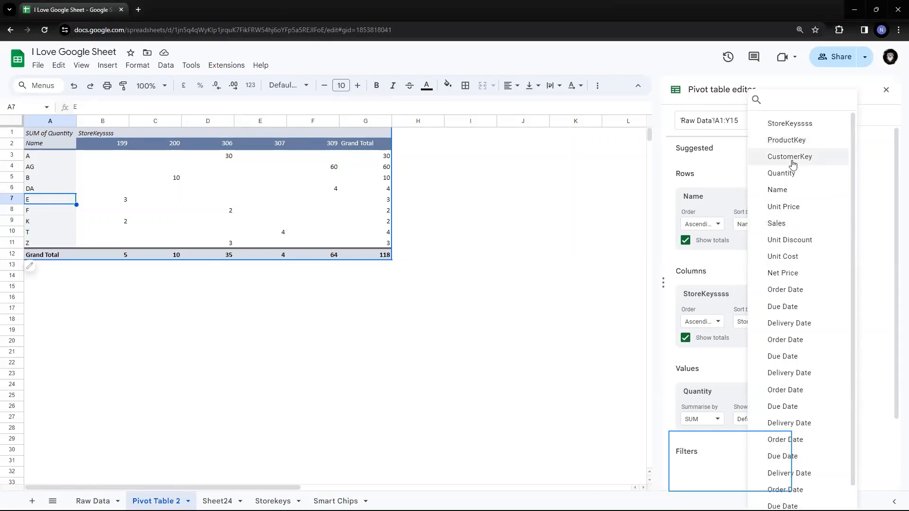
click(793, 193)
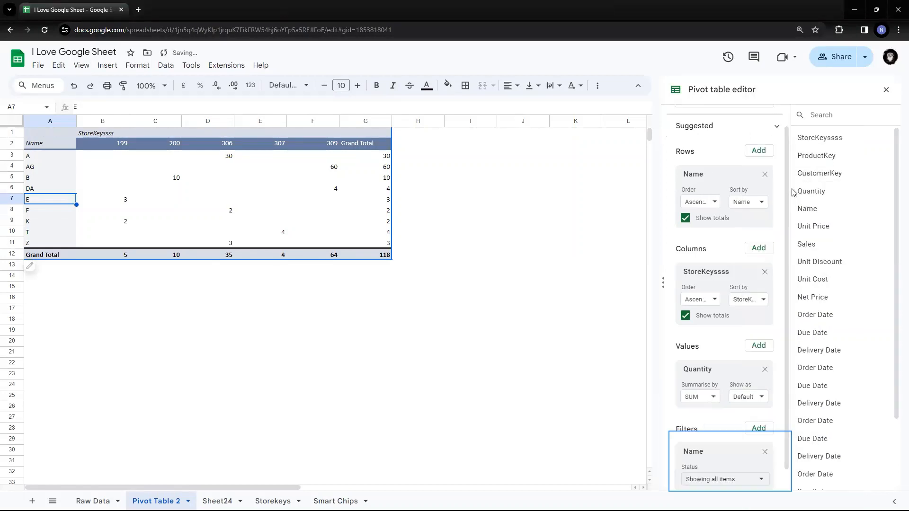
- Exclude name A with the pivot table's Name filter, and include it again
click(735, 481)
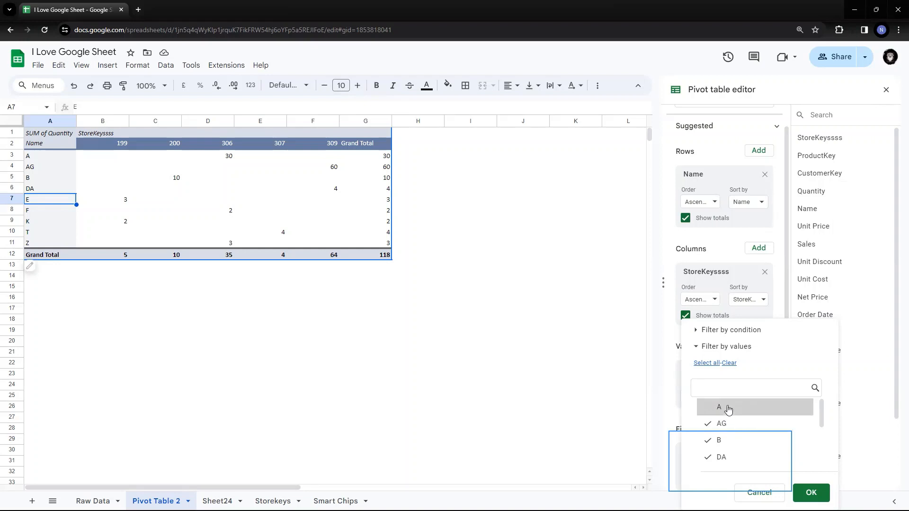
click(812, 493)
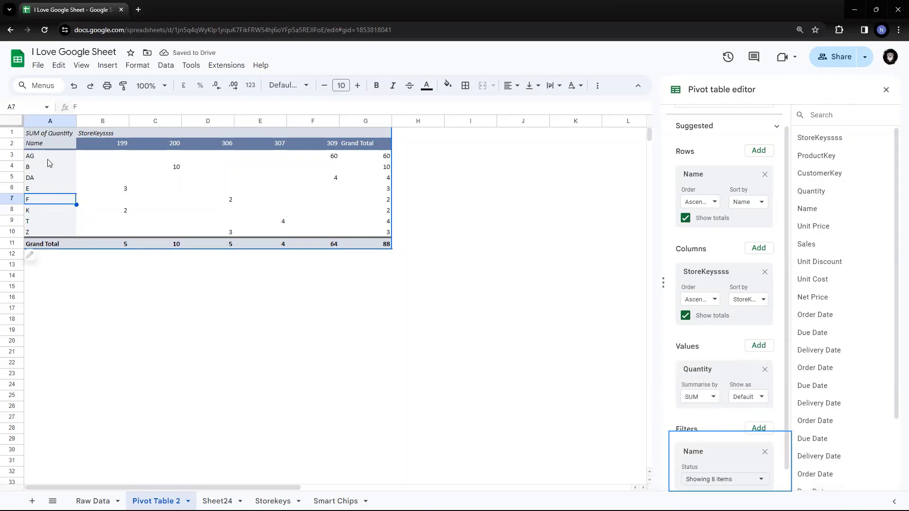
click(50, 158)
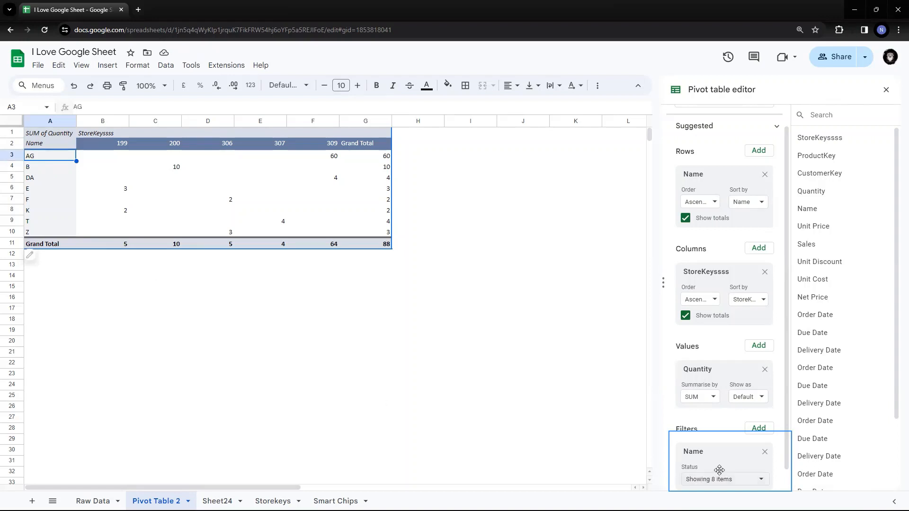
click(764, 480)
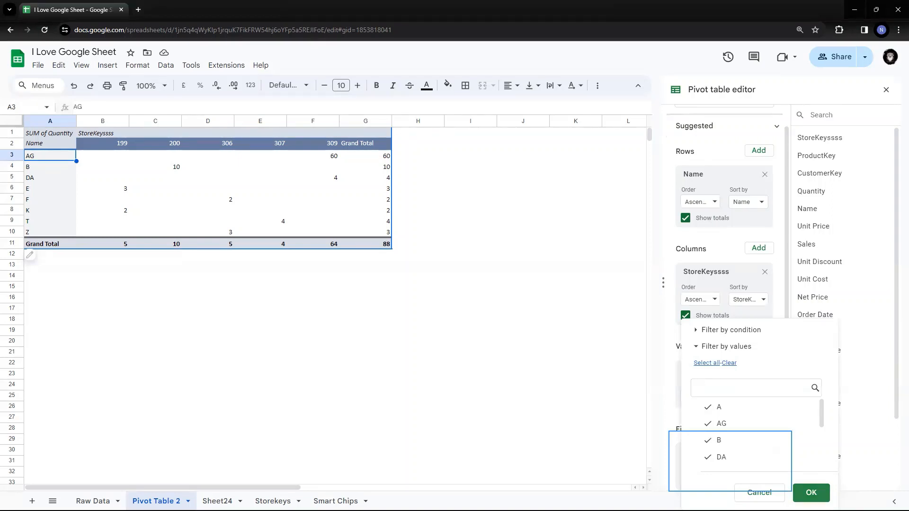
click(811, 493)
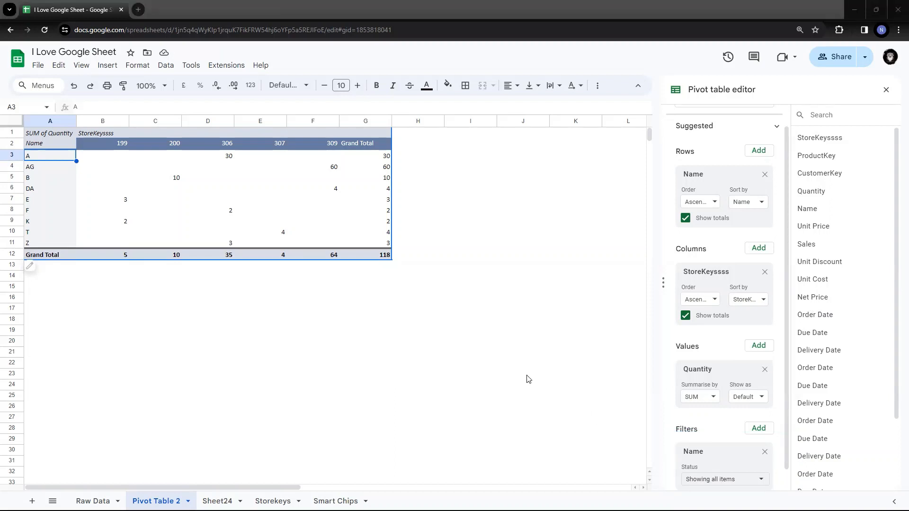
- Try summarising the Quantity values by AVERAGE, MAX and MIN in turn
click(709, 398)
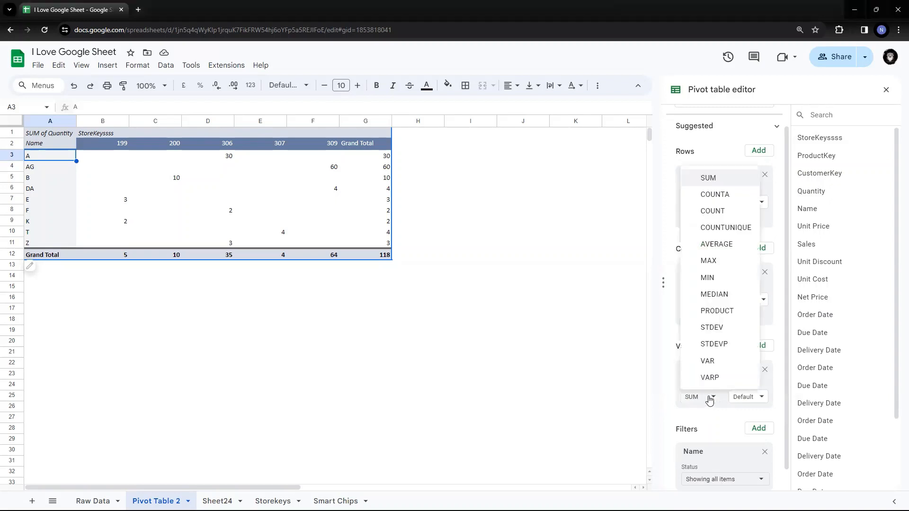
click(731, 245)
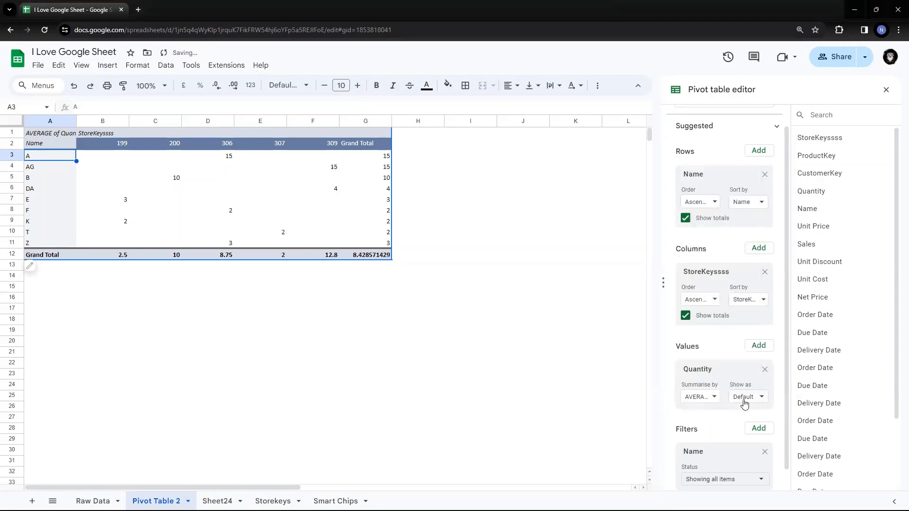
click(715, 399)
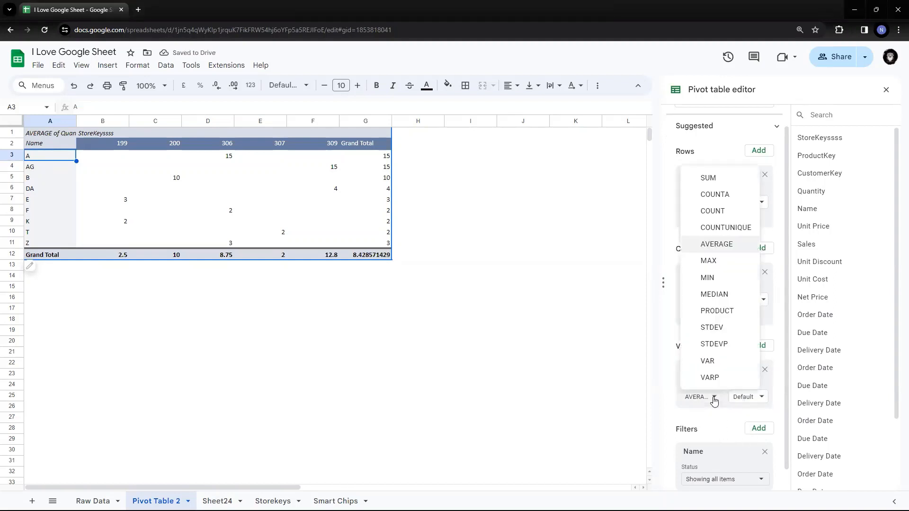
click(709, 261)
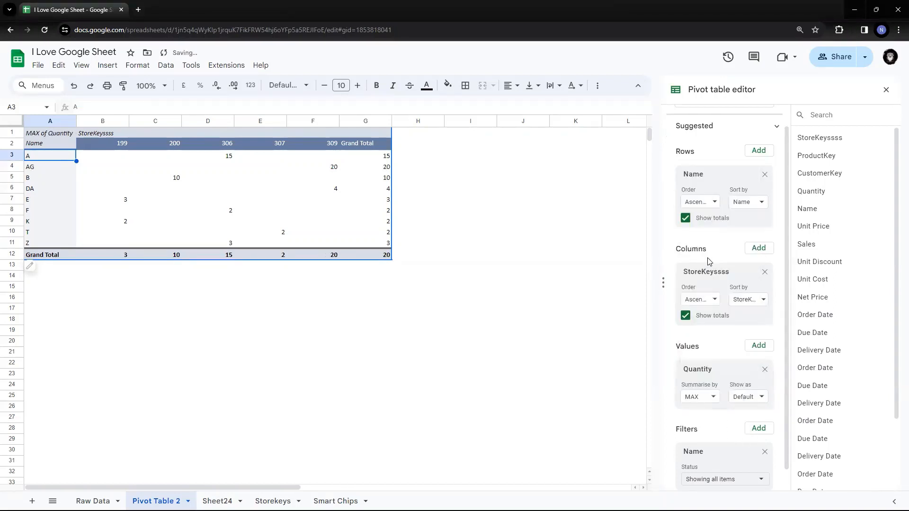
click(713, 398)
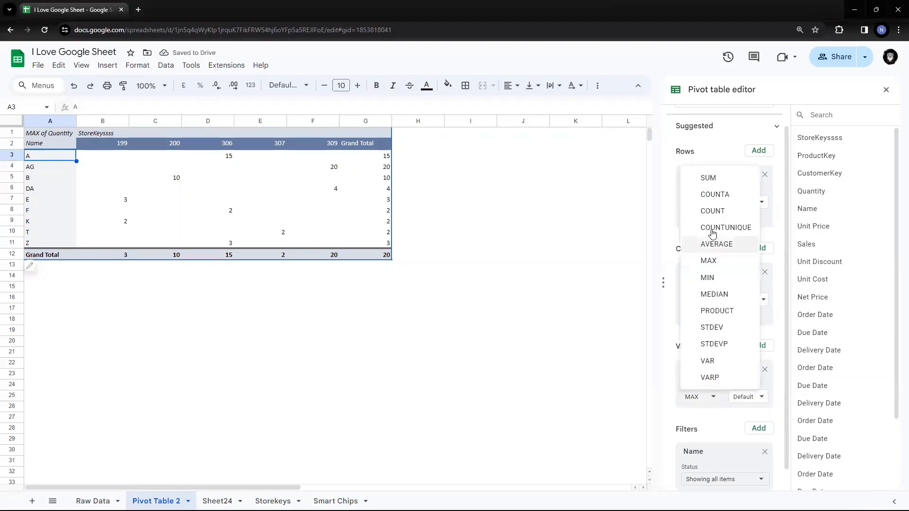
click(707, 278)
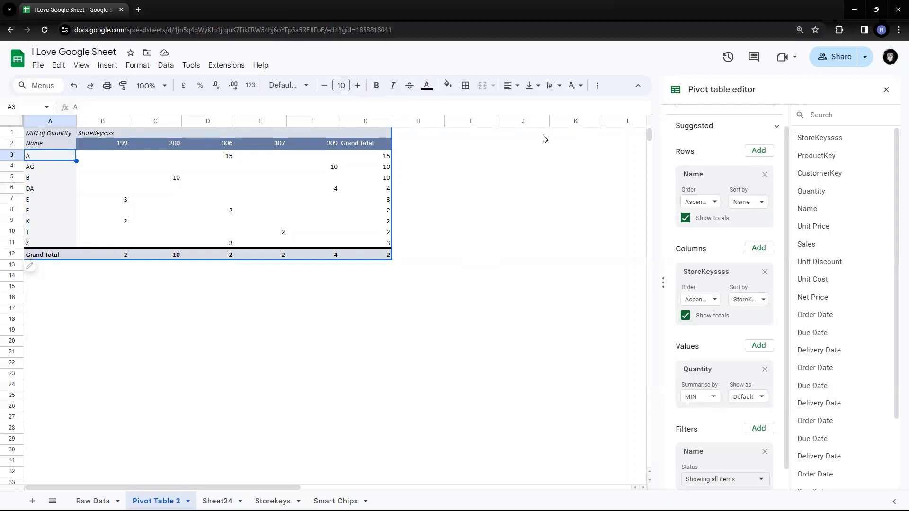
- Add ProductKey as a second row field below Name and summarise Quantity by SUM
drag(824, 154, 728, 242)
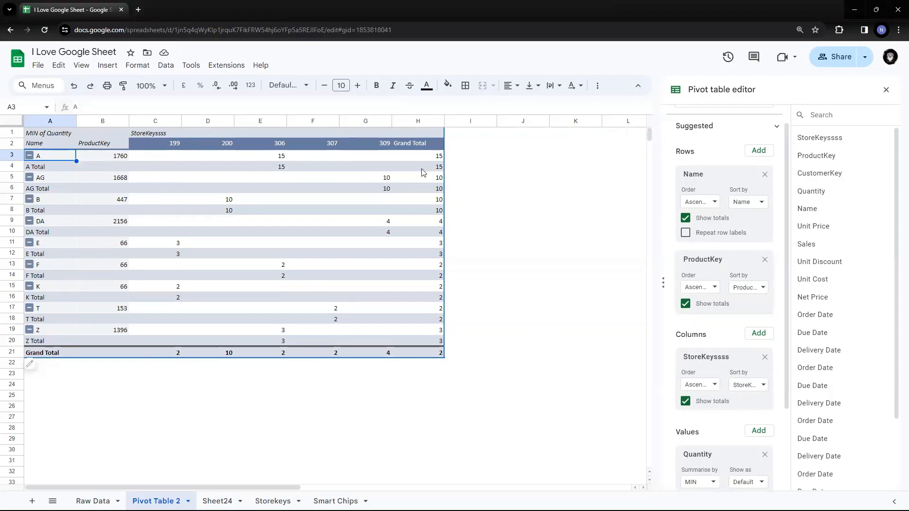
click(713, 483)
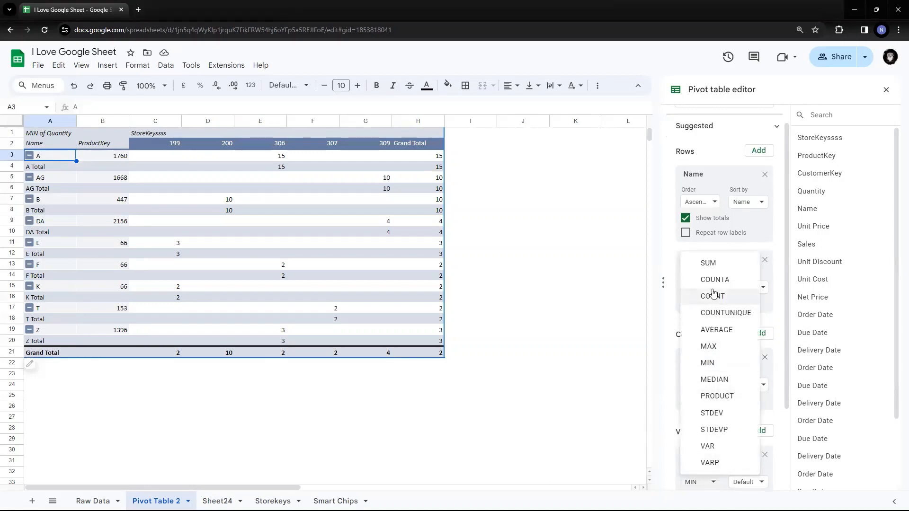
click(709, 264)
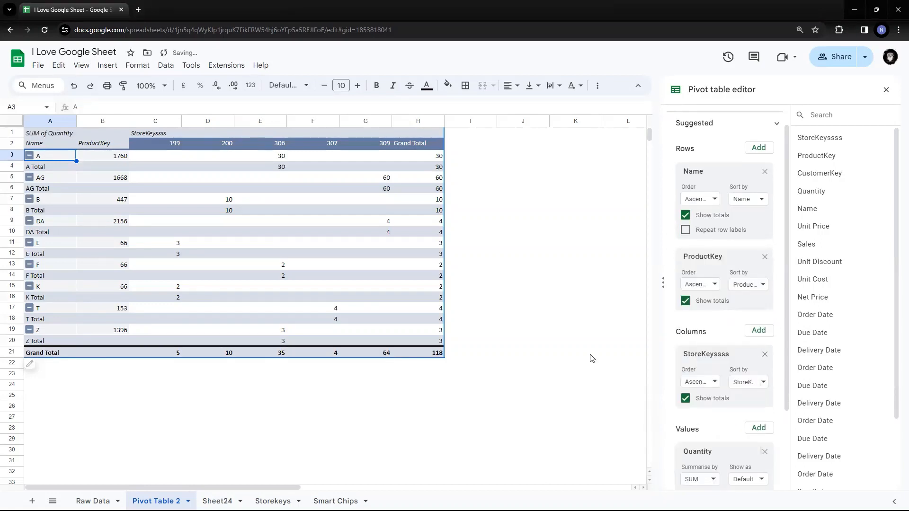
- Check name A's summed quantity against its product key and store key 306
click(282, 160)
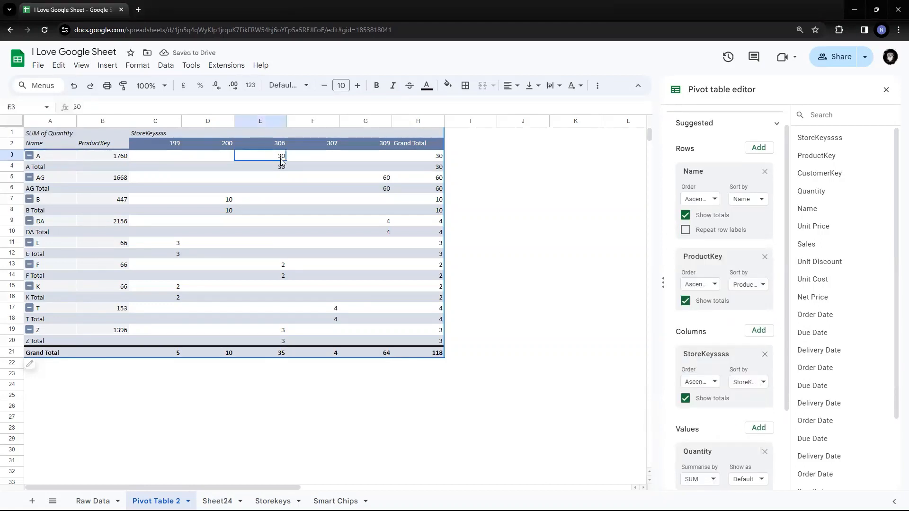
click(108, 155)
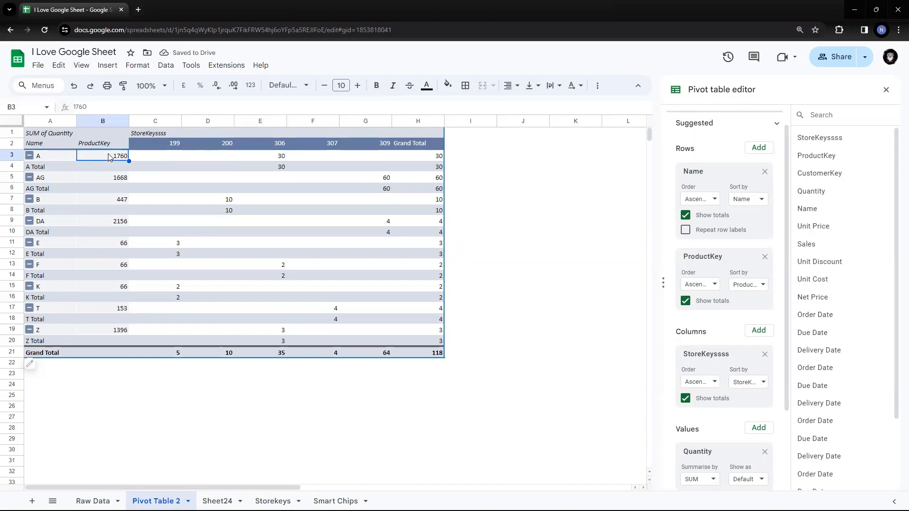
click(284, 144)
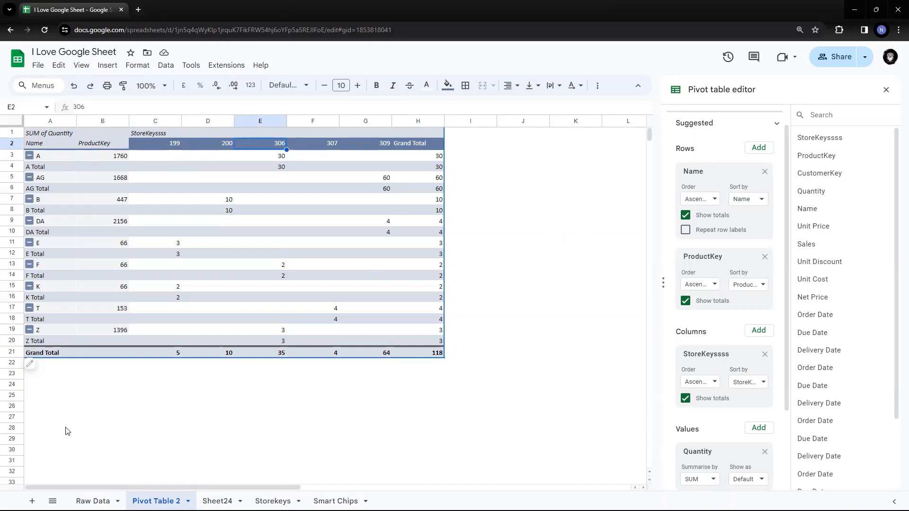
- In the Raw Data sheet, replace the StoreKeyssss value in A11 with a copy of 307 from A9
click(90, 501)
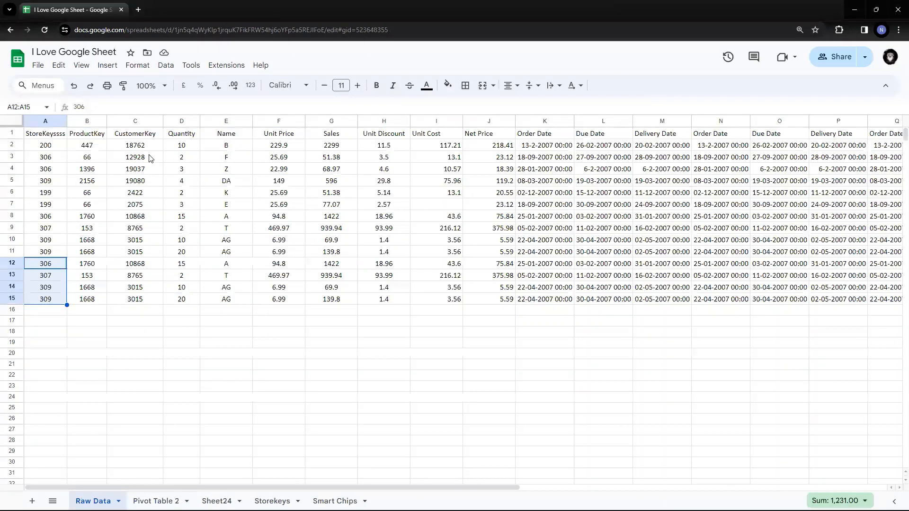
click(186, 195)
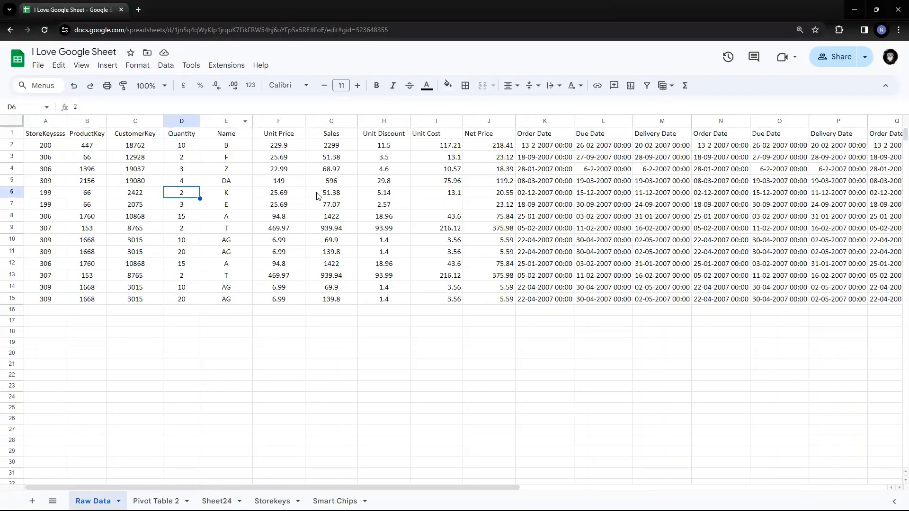
click(229, 244)
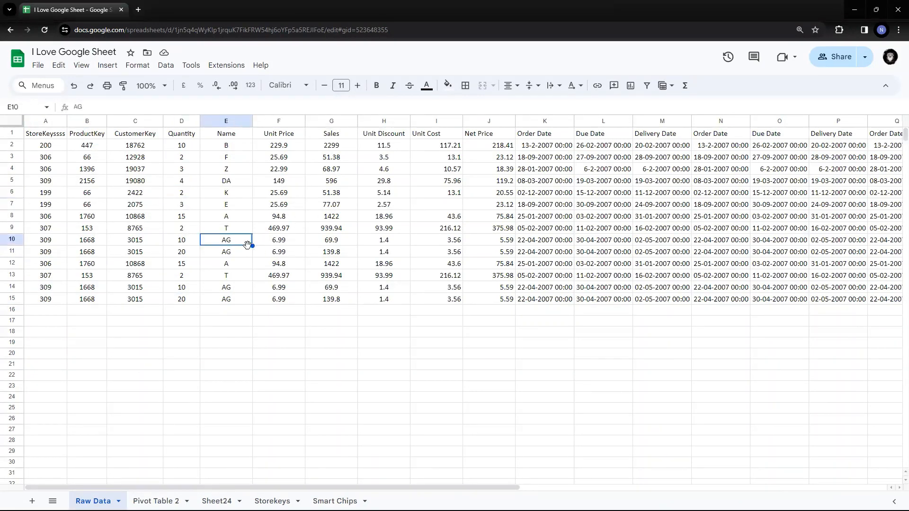
click(61, 253)
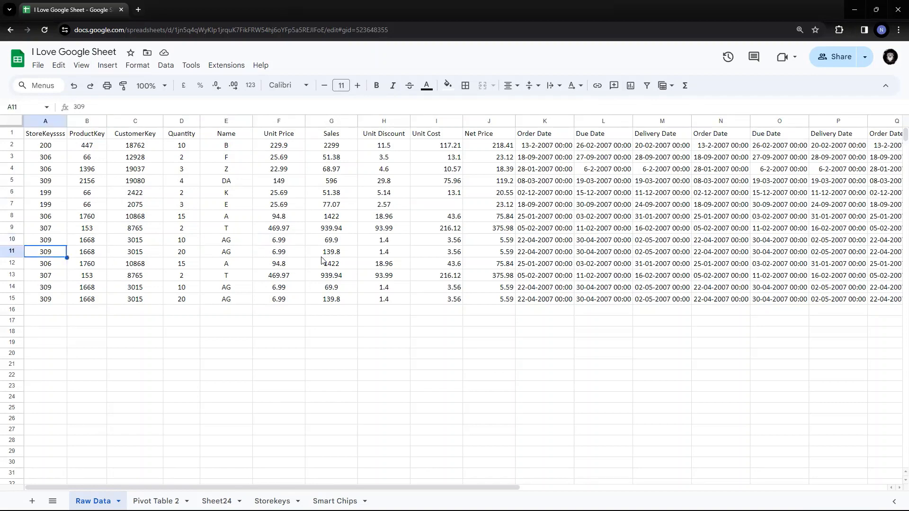
key(Up)
key(Up)
key(ctrl+c)
key(Down)
key(Down)
key(ctrl+v)
- Replace the ProductKey value in B11 with a copy of 1760 from B8
key(Right)
key(Up)
key(Up)
key(Up)
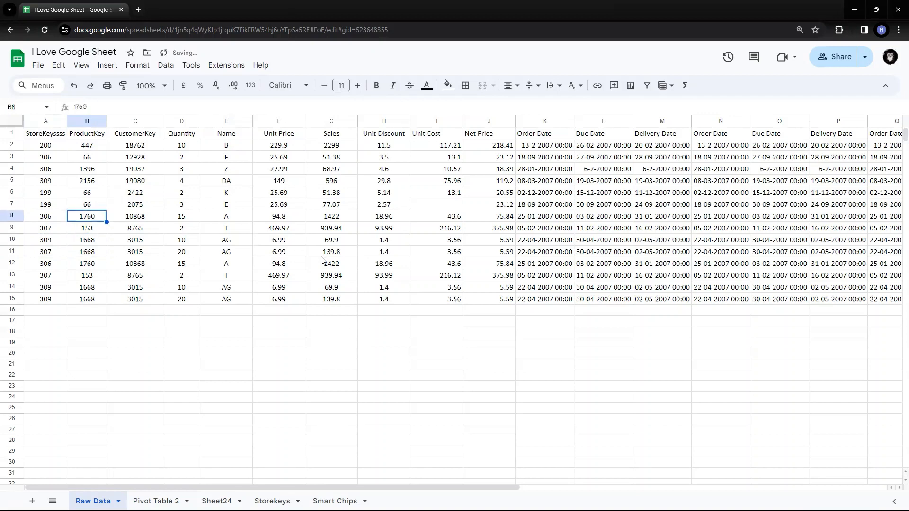
key(ctrl+c)
key(Down)
key(Down)
key(Down)
key(ctrl+v)
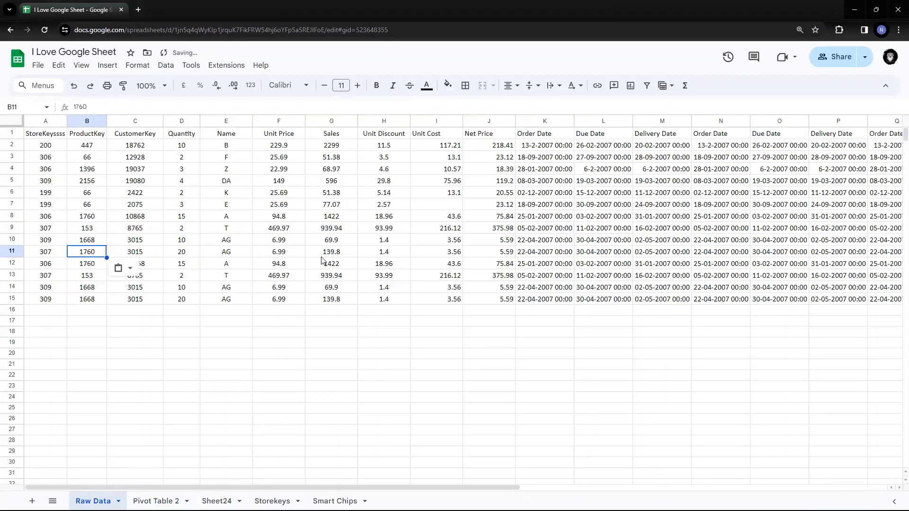
key(Down)
key(Down)
key(Down)
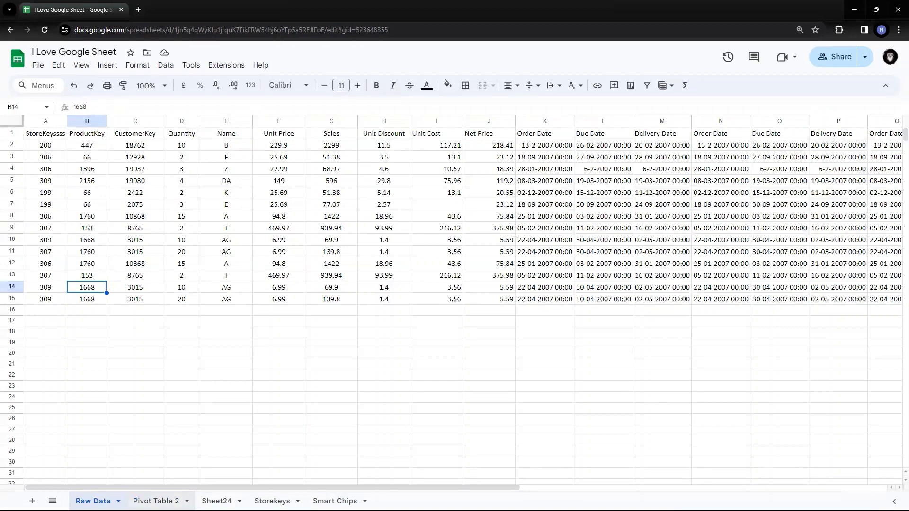
- Return to the Pivot Table 2 sheet and examine how AG's quantities split between product keys 1668 and 1760 by store key
click(155, 501)
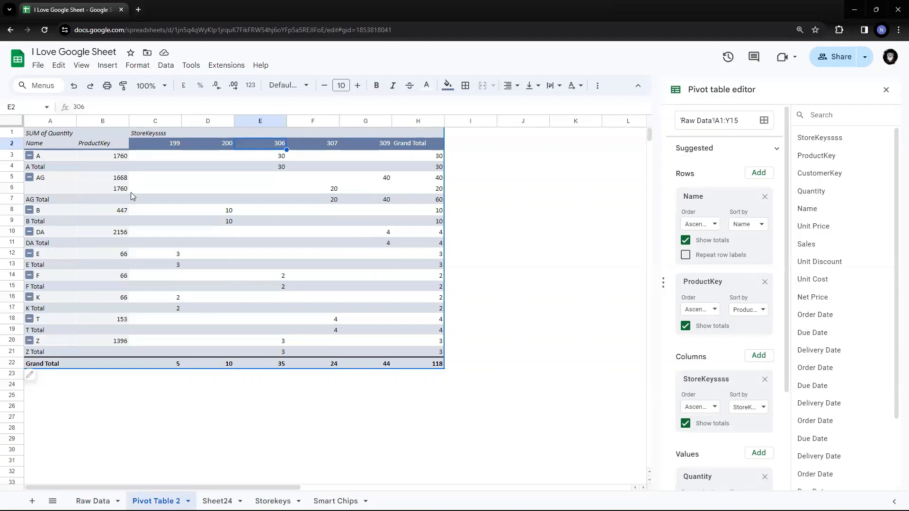
click(40, 182)
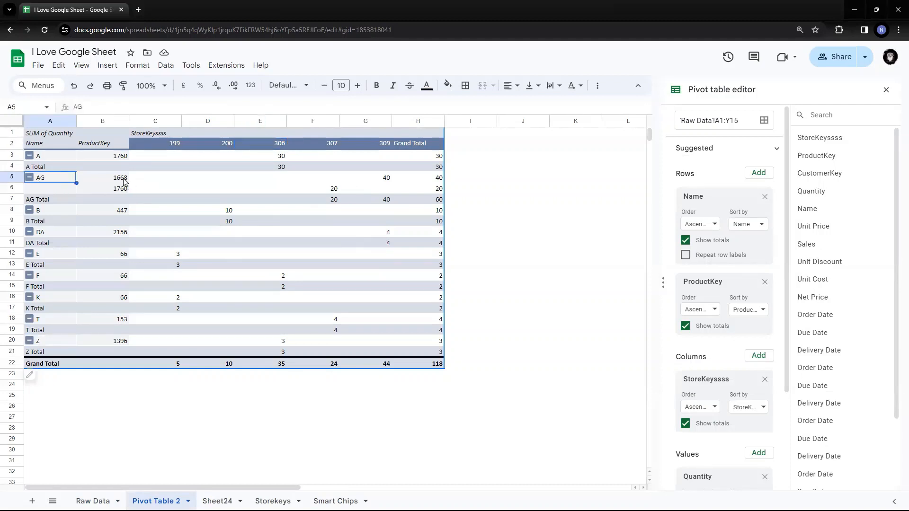
drag(124, 182, 123, 192)
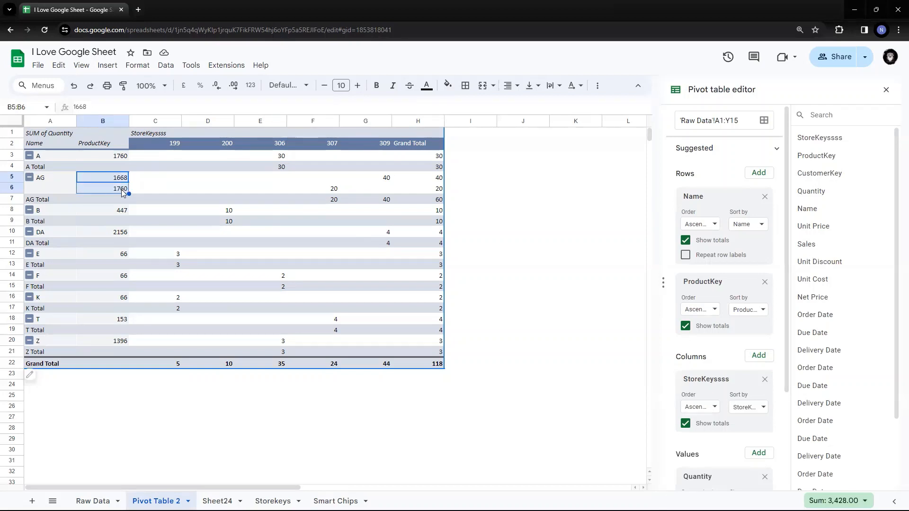
click(122, 189)
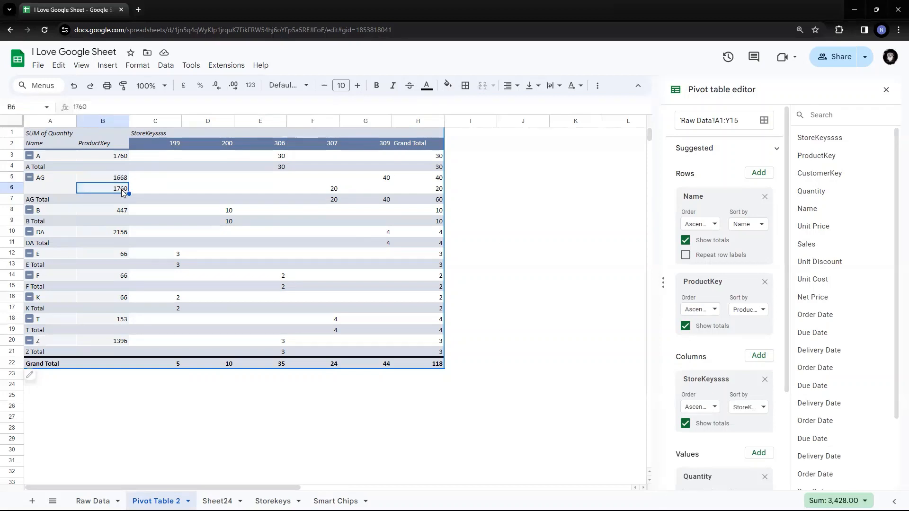
click(334, 190)
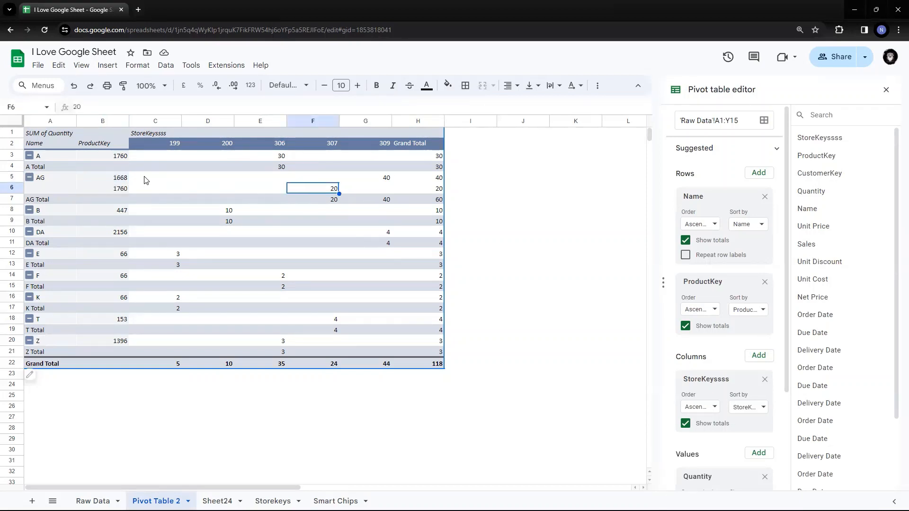
click(119, 179)
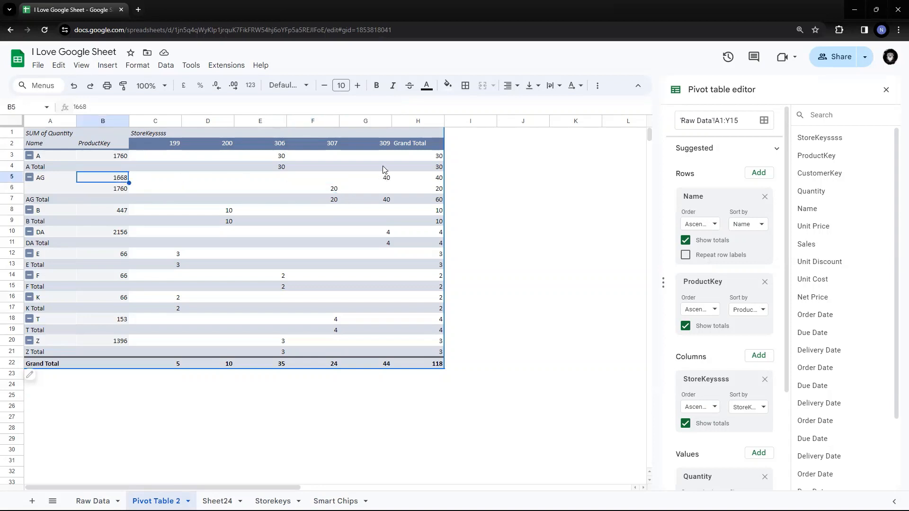
click(387, 179)
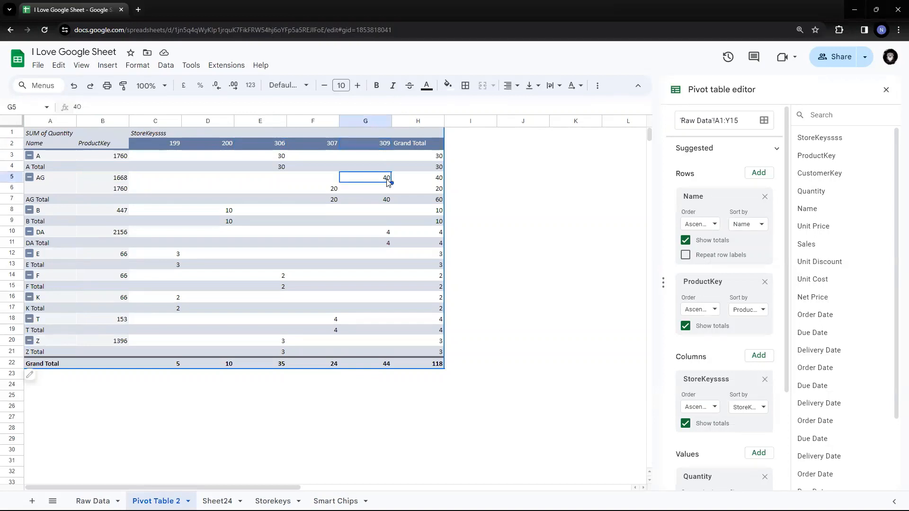
- Compare AG's quantities under store keys 307 and 309 and match the latter to product key 1668
click(337, 188)
click(390, 179)
click(332, 190)
click(378, 179)
click(126, 183)
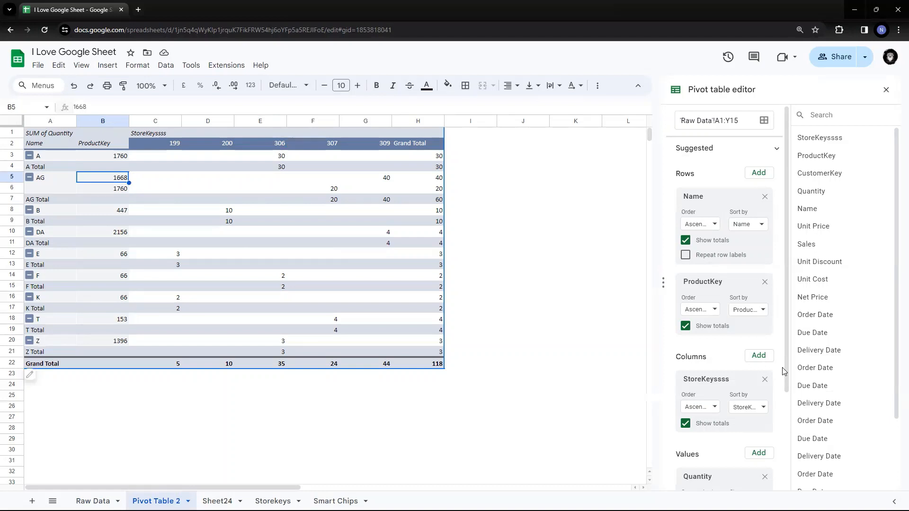
- Replace Quantity with Sales as the summed pivot value and check product key 1668's row for AG
scroll(734, 364, down, 3)
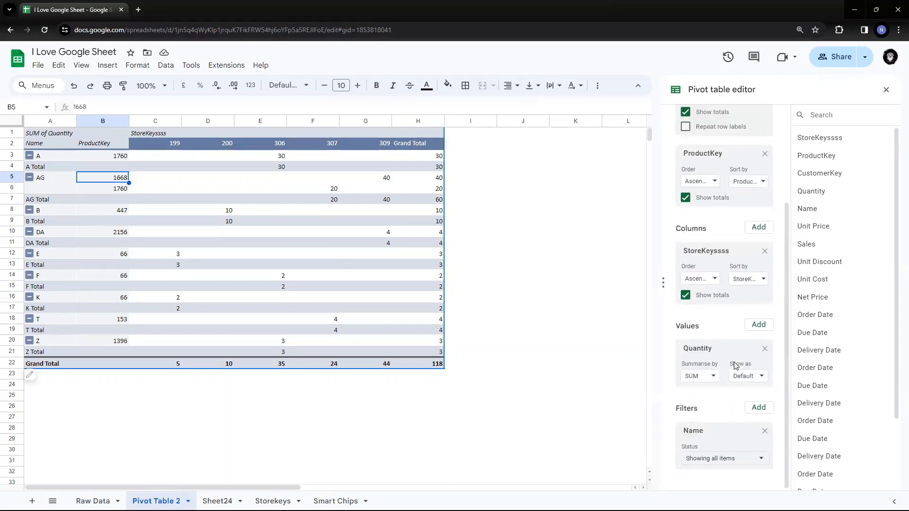
click(765, 351)
click(763, 381)
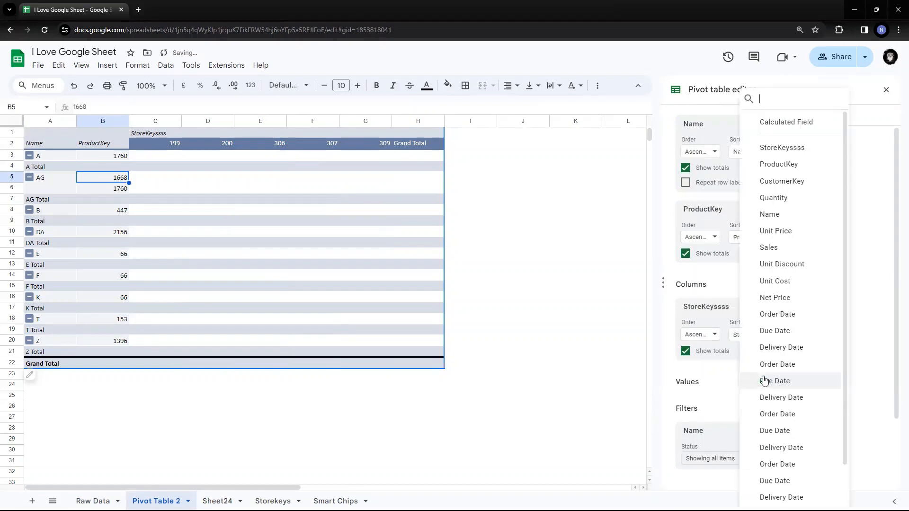
click(768, 248)
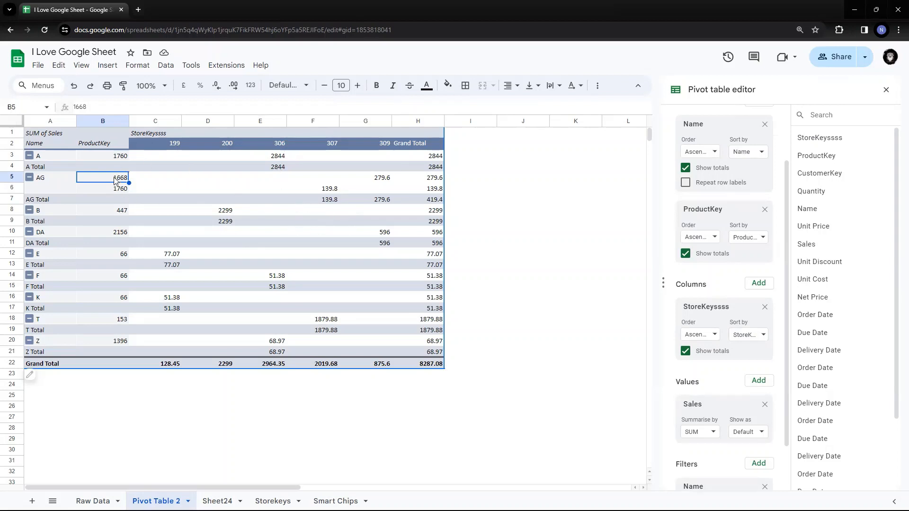
drag(112, 180, 390, 180)
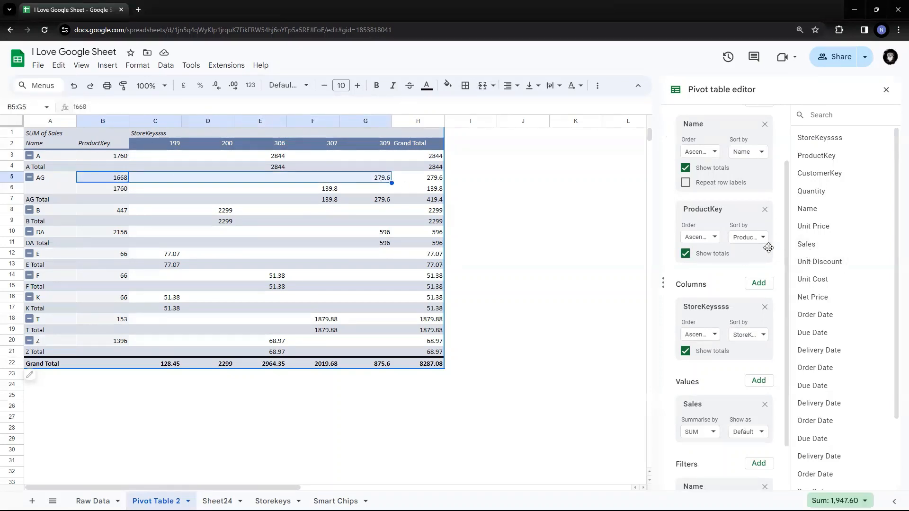
- Remove the Name field from the pivot rows and review the sales by product key and store key
scroll(768, 248, up, 2)
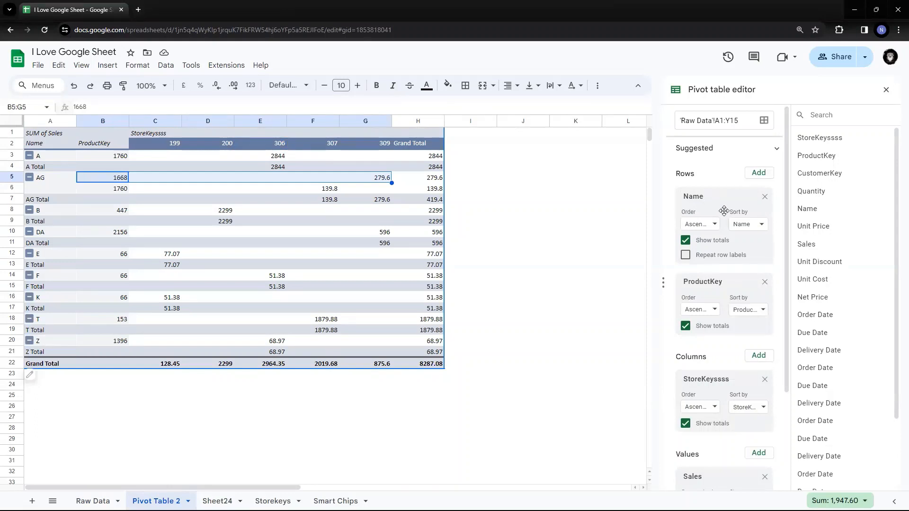
click(765, 198)
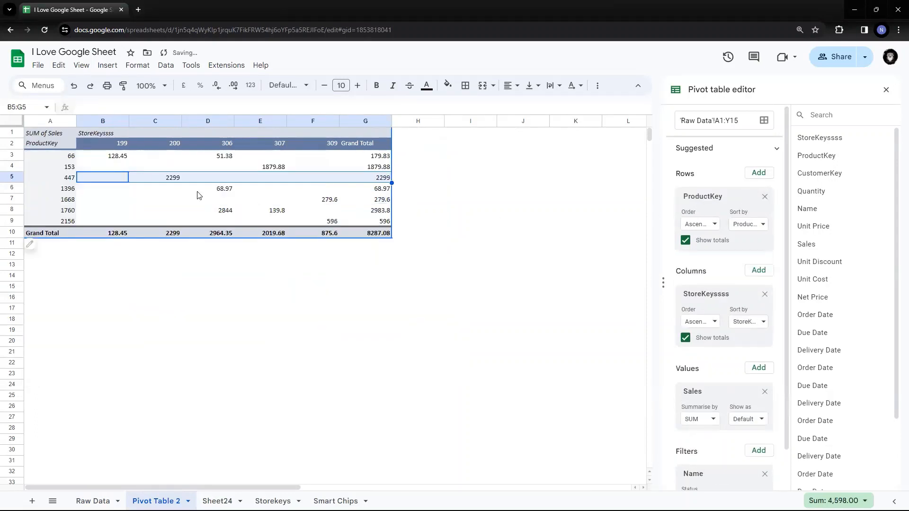
click(56, 160)
drag(56, 163, 371, 237)
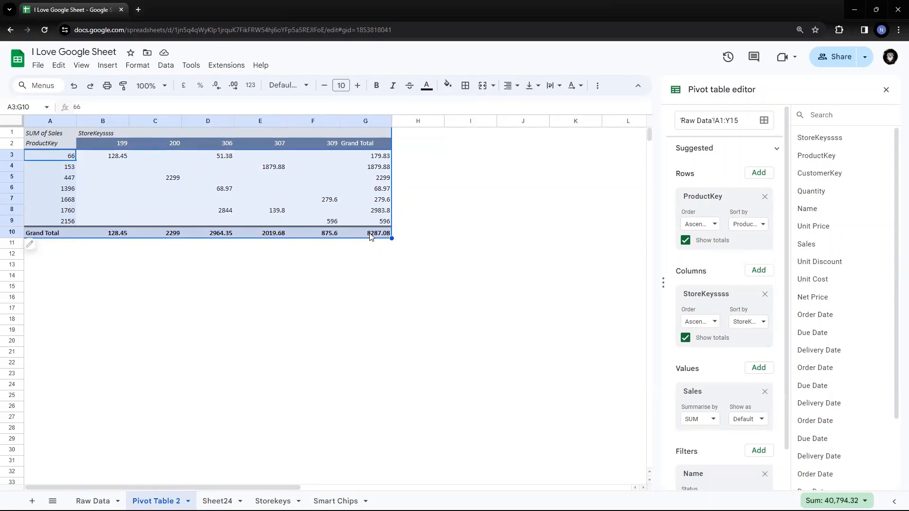
click(435, 159)
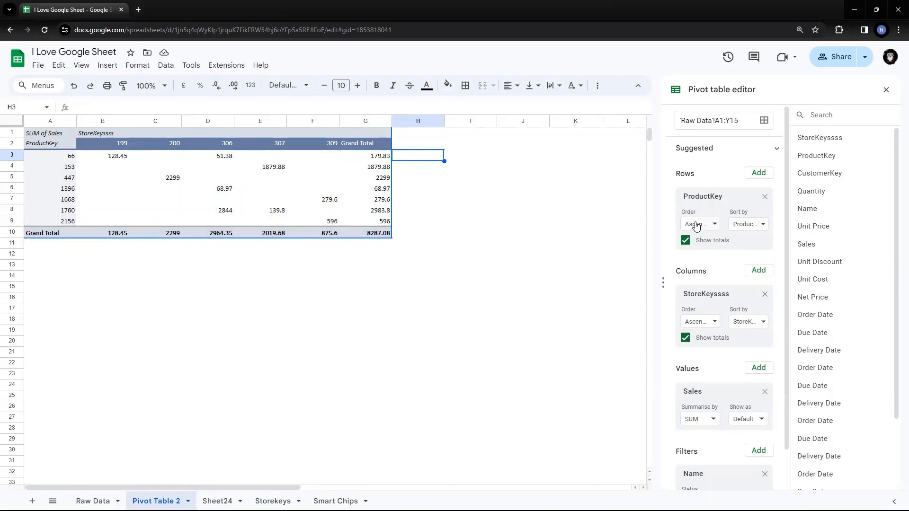
- Sort the ProductKey rows in descending order by SUM of Sales in the Grand Total column
click(715, 200)
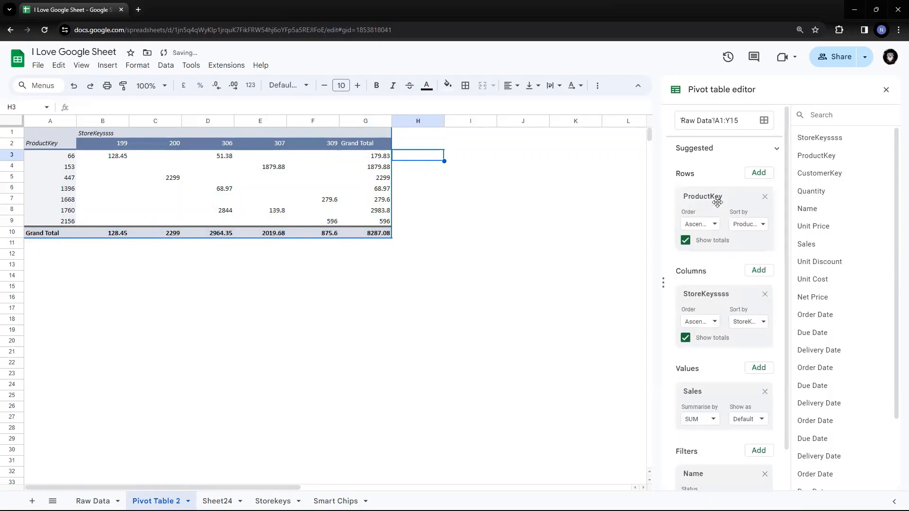
click(711, 226)
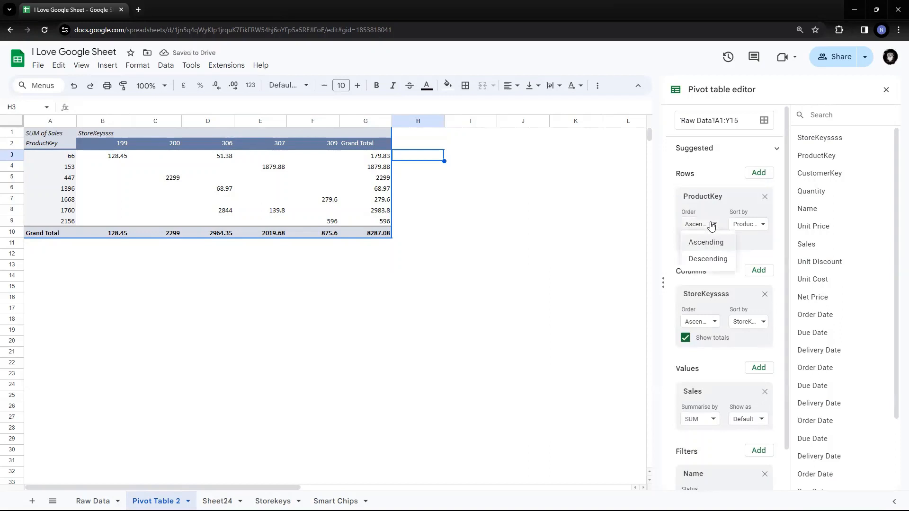
click(711, 260)
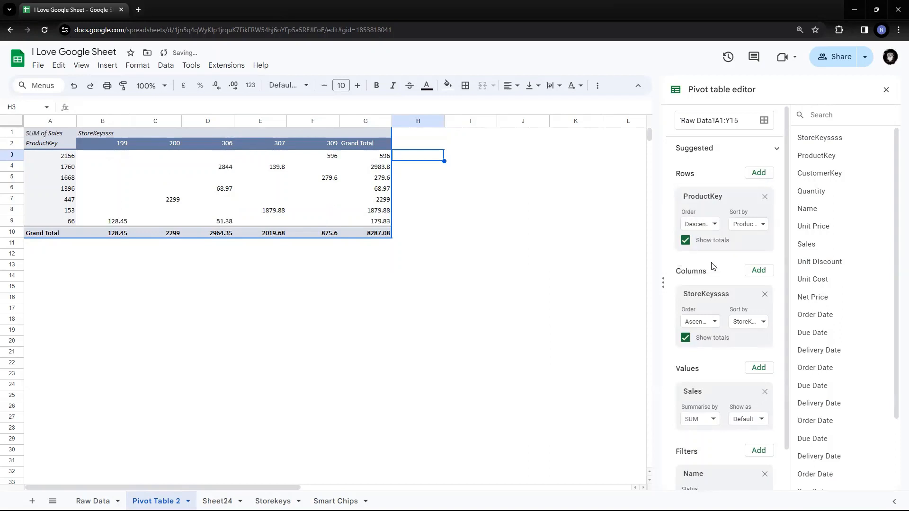
click(762, 224)
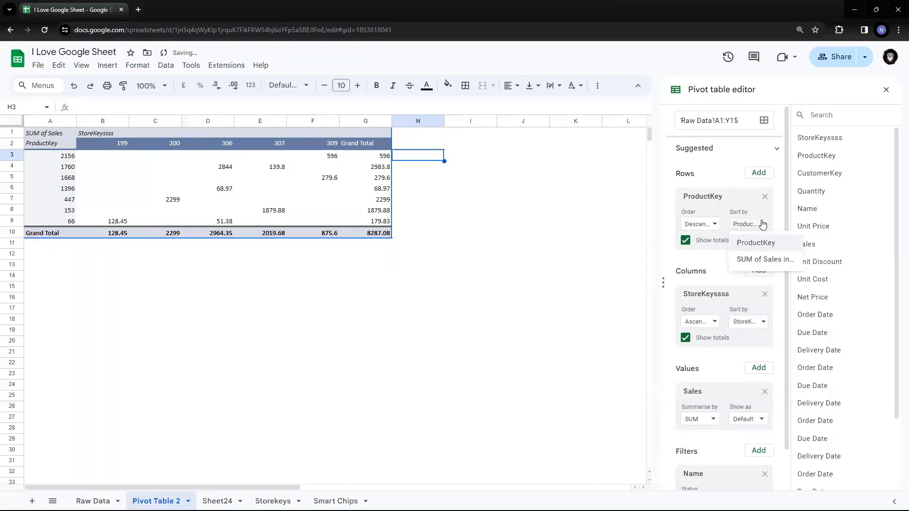
click(763, 260)
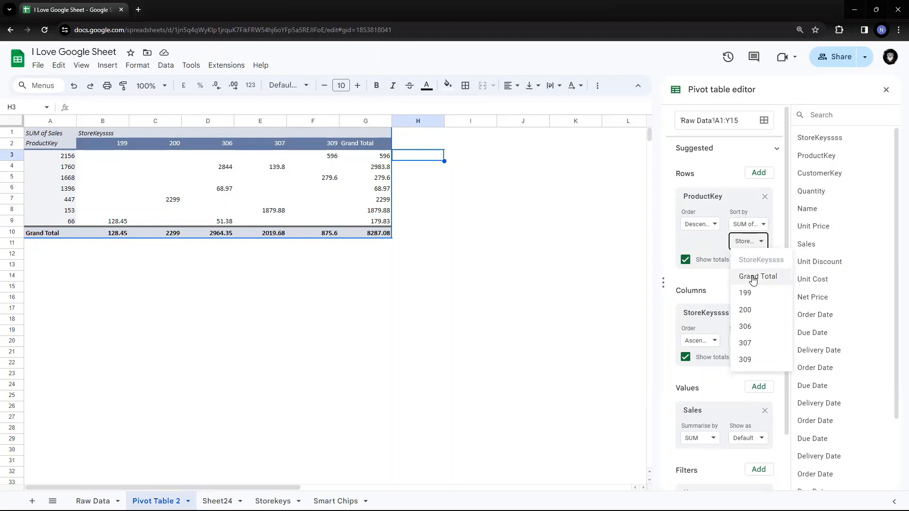
click(753, 278)
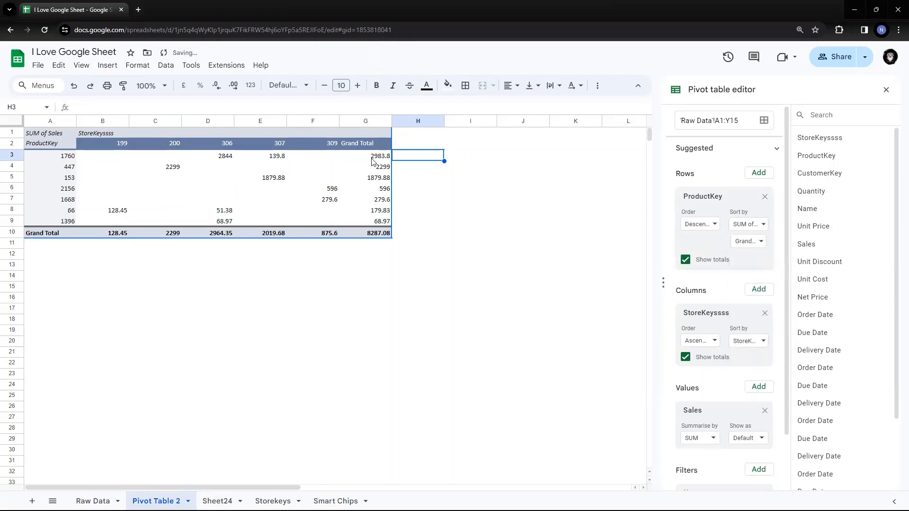
- Format the pivot's sales values in B3:G10 as numbers with thousands separators and no decimal places
drag(376, 161, 109, 238)
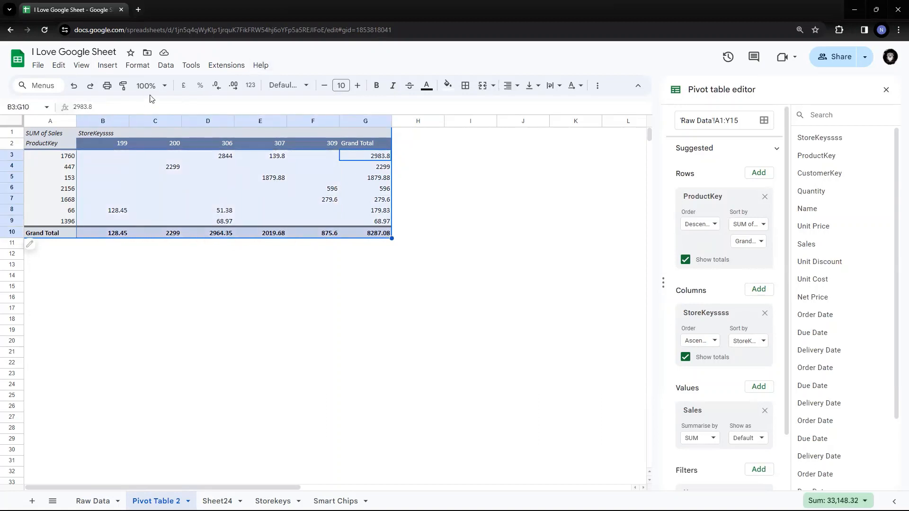
click(254, 88)
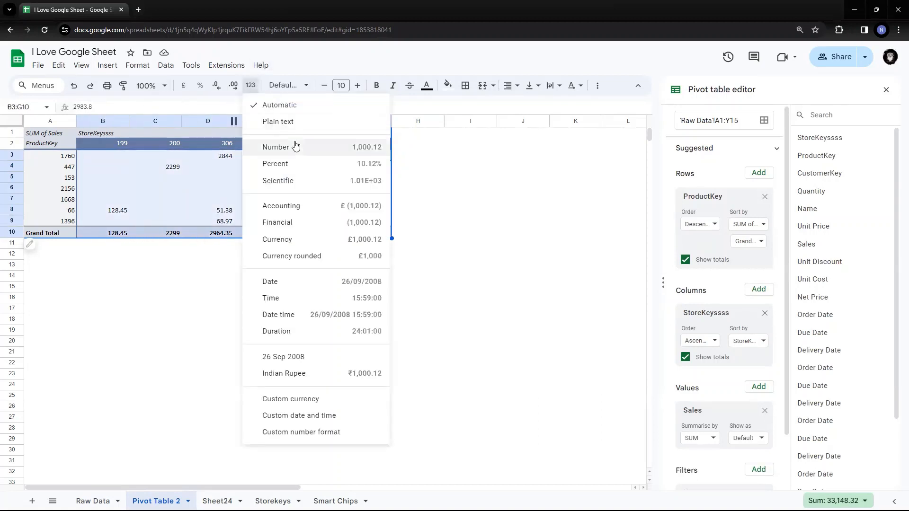
click(217, 88)
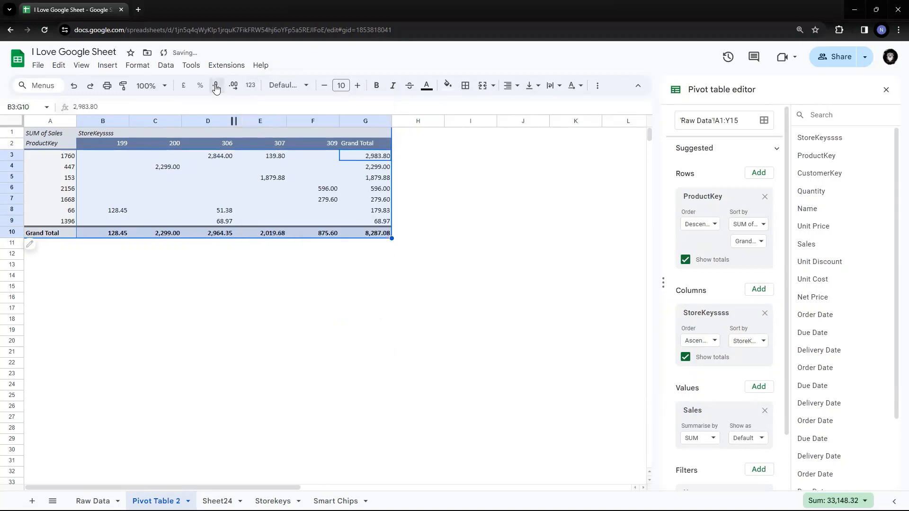
click(216, 88)
click(216, 88)
click(523, 199)
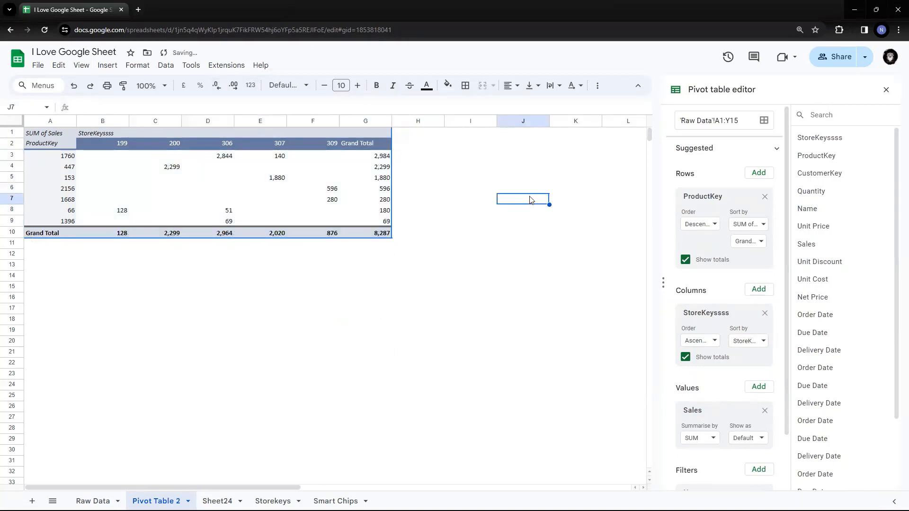
- Check the grand total and store sales of product key 1760 in the first pivot row
click(381, 158)
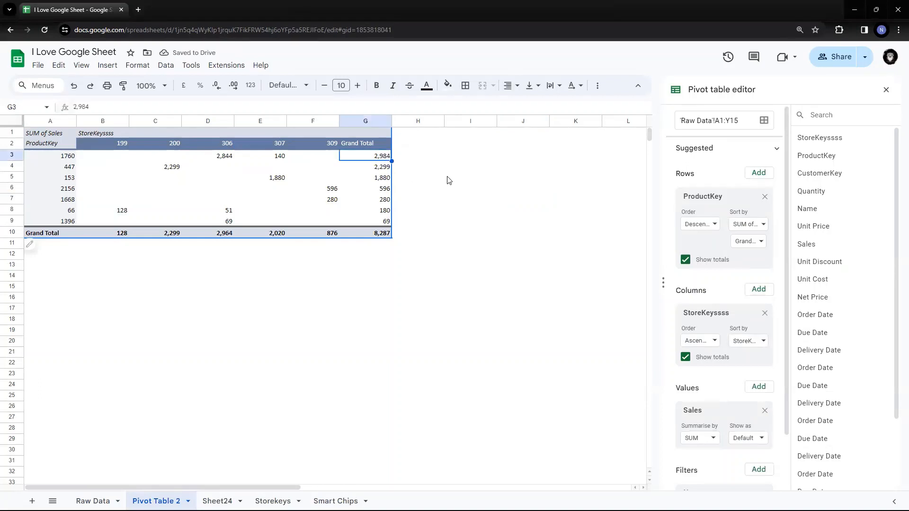
click(66, 158)
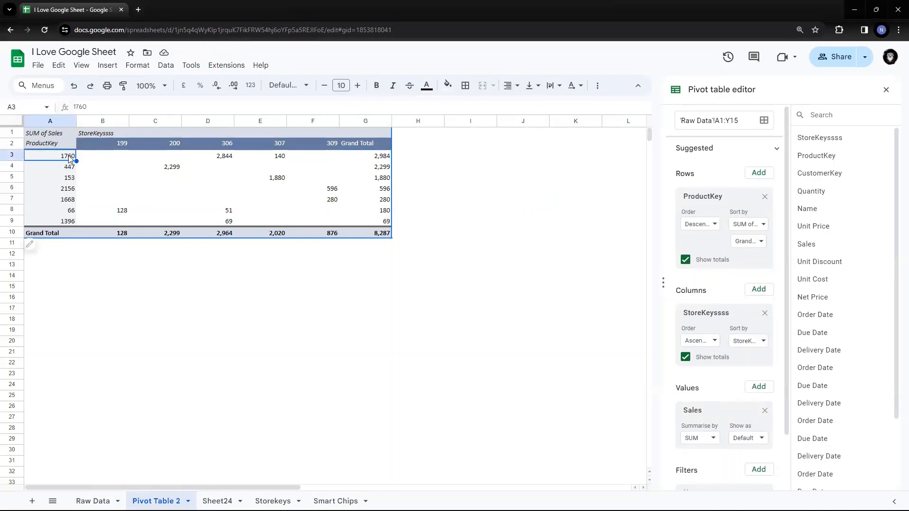
drag(66, 160, 358, 160)
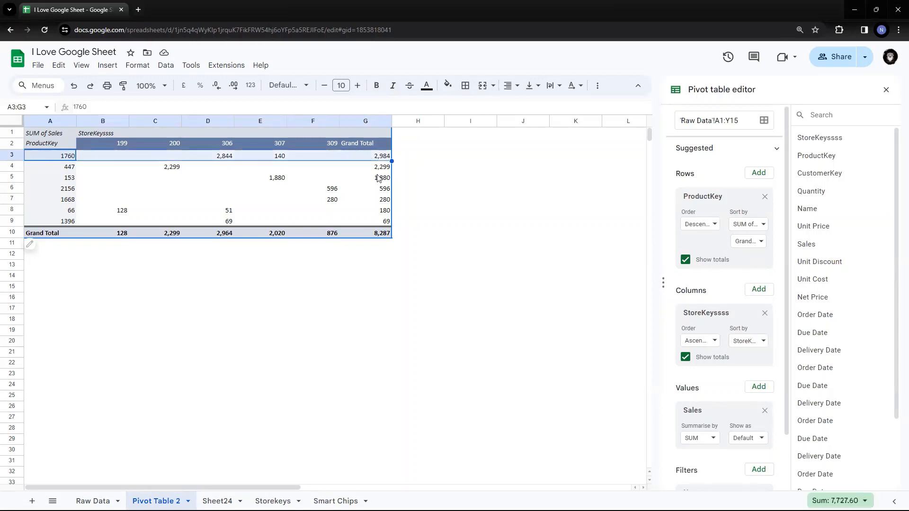
click(462, 170)
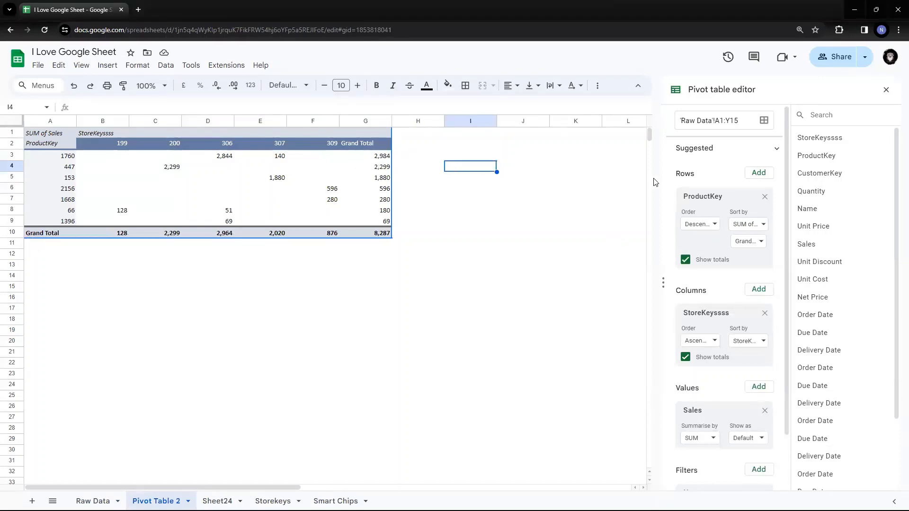
- Switch the sorting of the ProductKey rows back to ProductKey
click(711, 226)
click(710, 226)
click(763, 226)
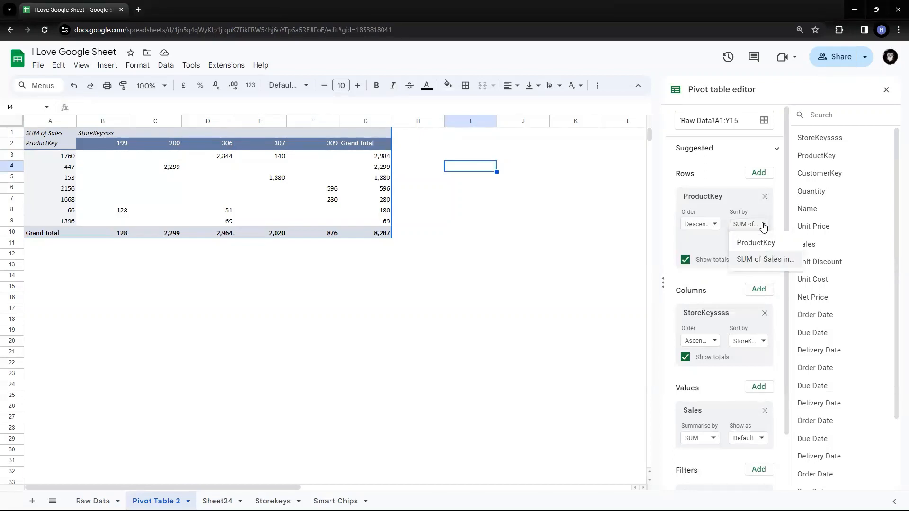
click(758, 242)
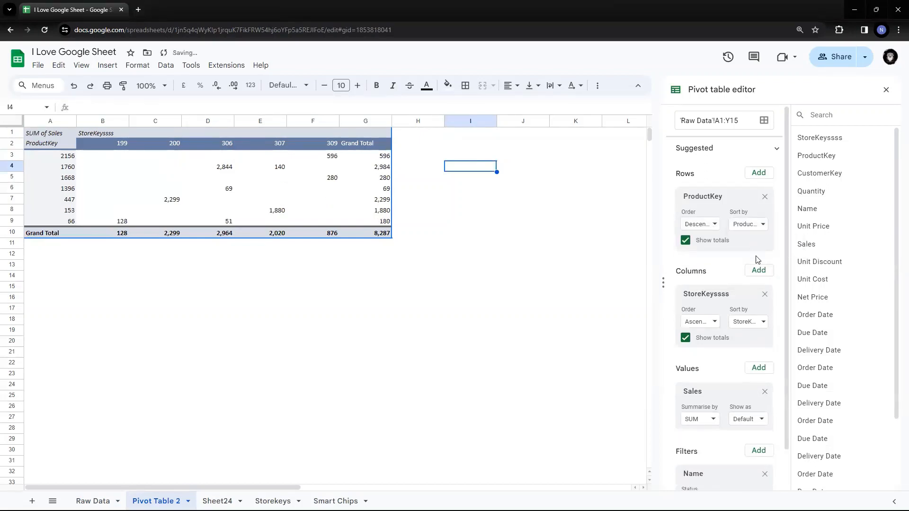
- Sort the ProductKey rows by SUM of Sales in store key 307
click(759, 227)
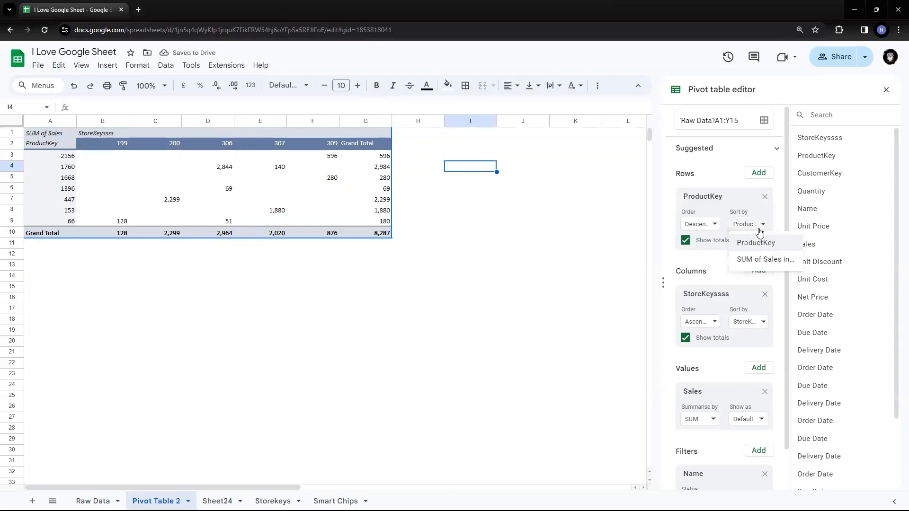
click(760, 259)
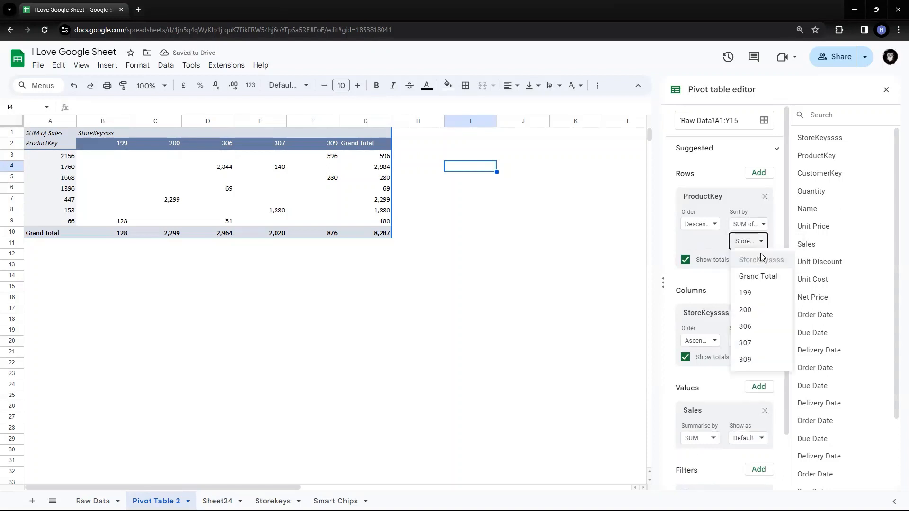
click(754, 343)
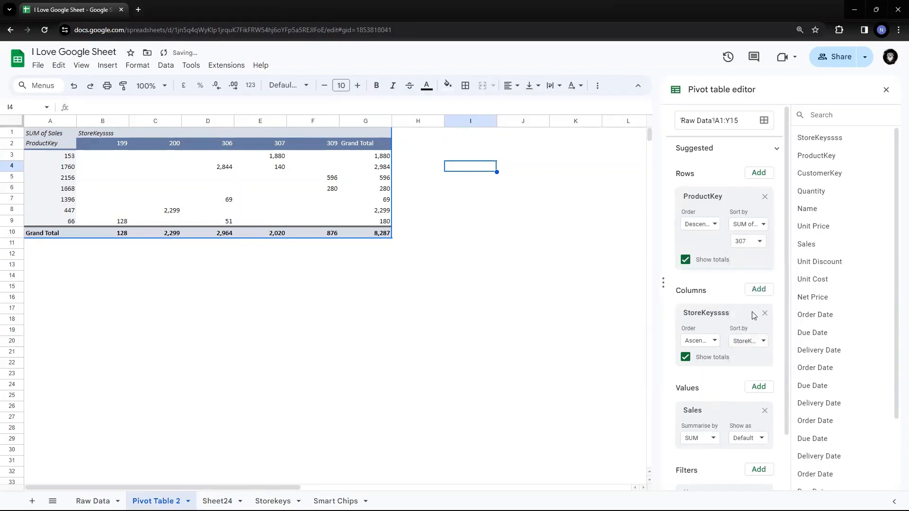
- Check product key 153's sales value under store key 307
click(274, 157)
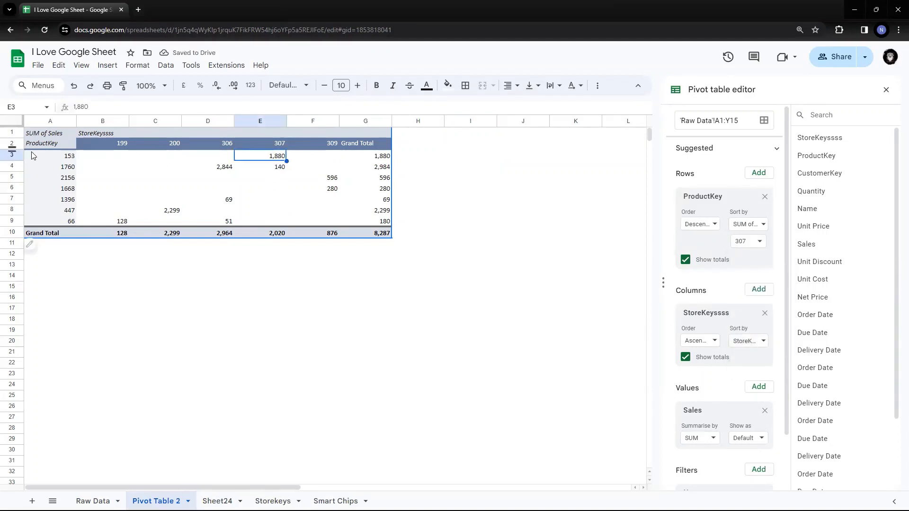
click(56, 159)
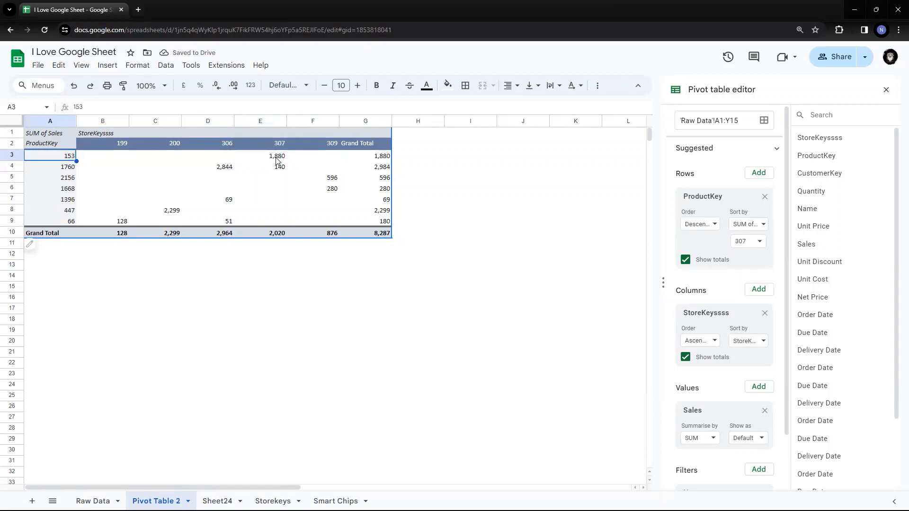
click(276, 158)
click(277, 145)
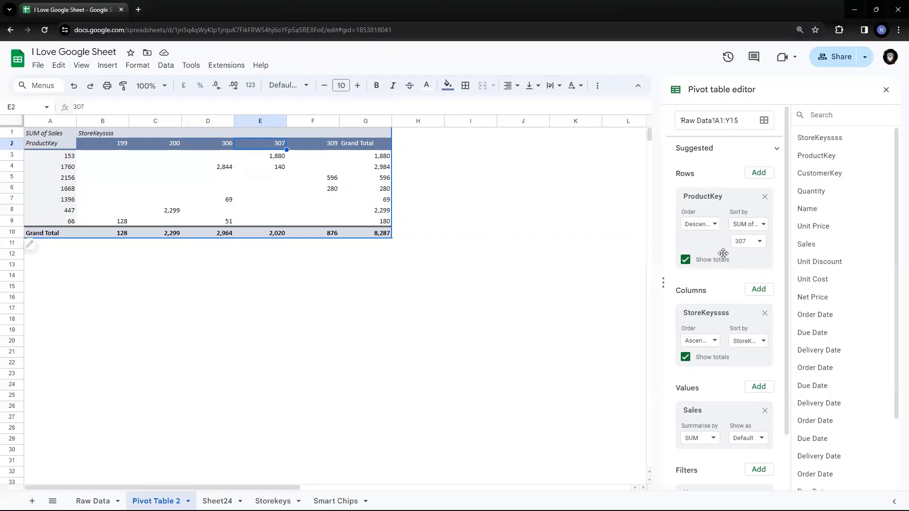
- Close the pivot table editor and delete the Pivot Table 2 sheet
scroll(723, 254, down, 2)
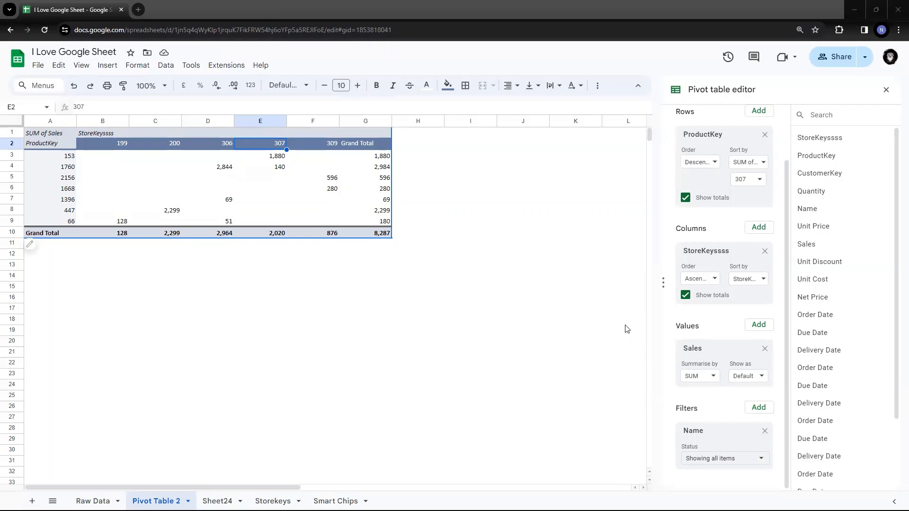
scroll(751, 184, up, 2)
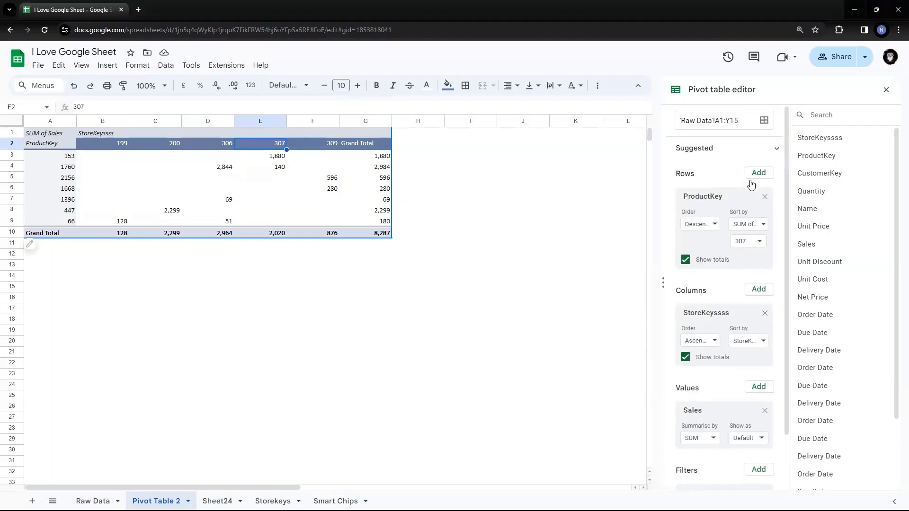
click(886, 90)
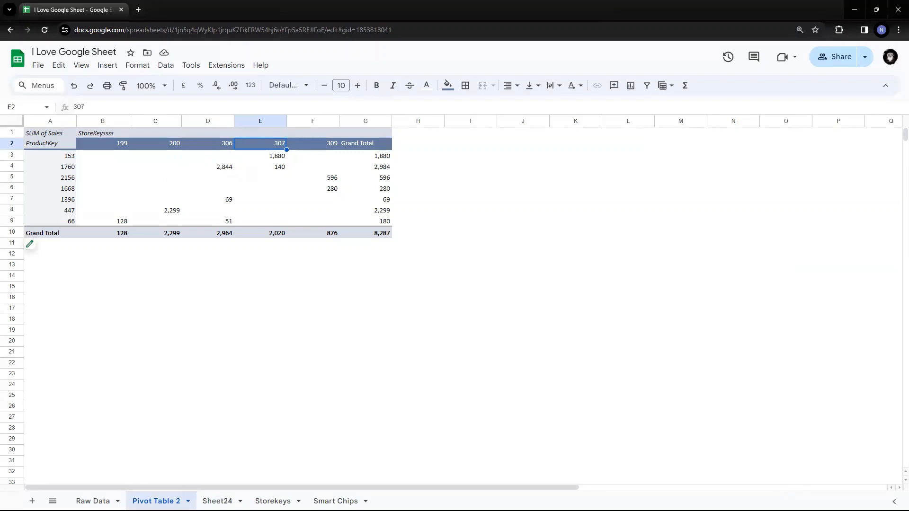
right_click(159, 500)
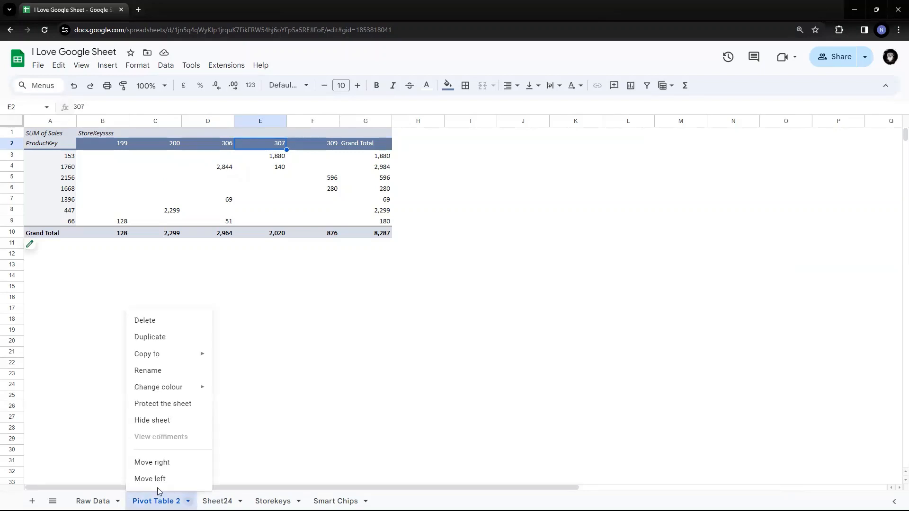
click(151, 320)
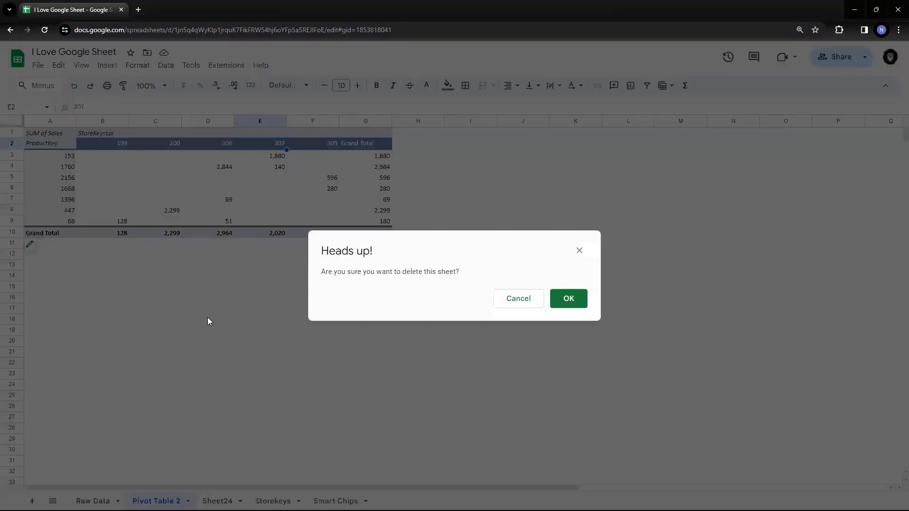
drag(459, 245, 660, 341)
click(763, 395)
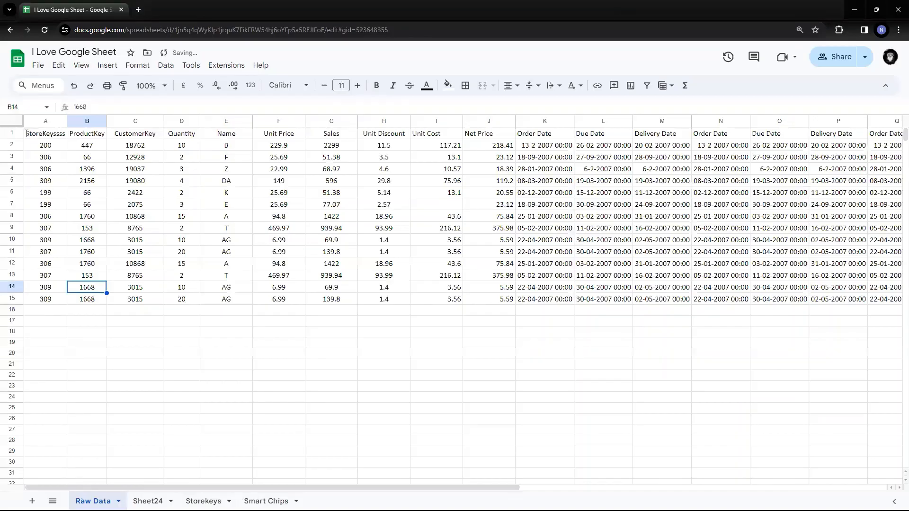
- Create a pivot table on a new sheet from the full Raw Data range A1:Y15
click(34, 135)
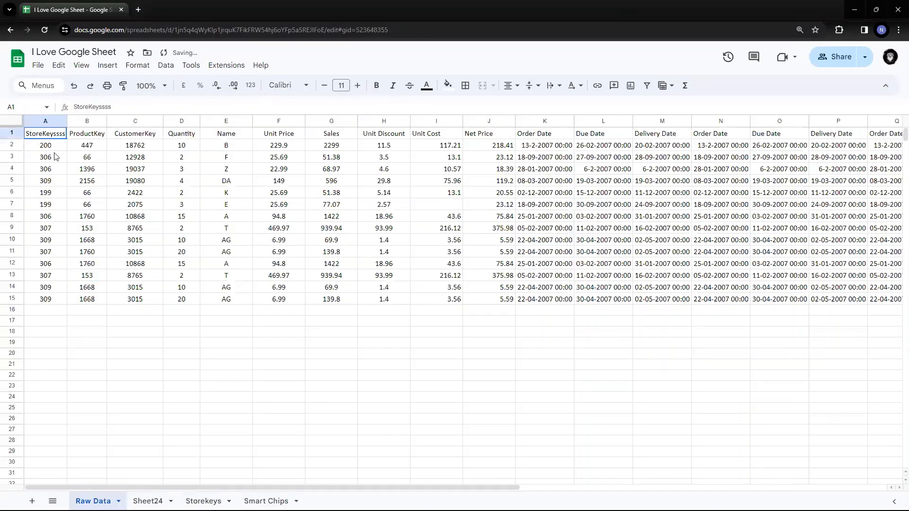
key(ctrl+a)
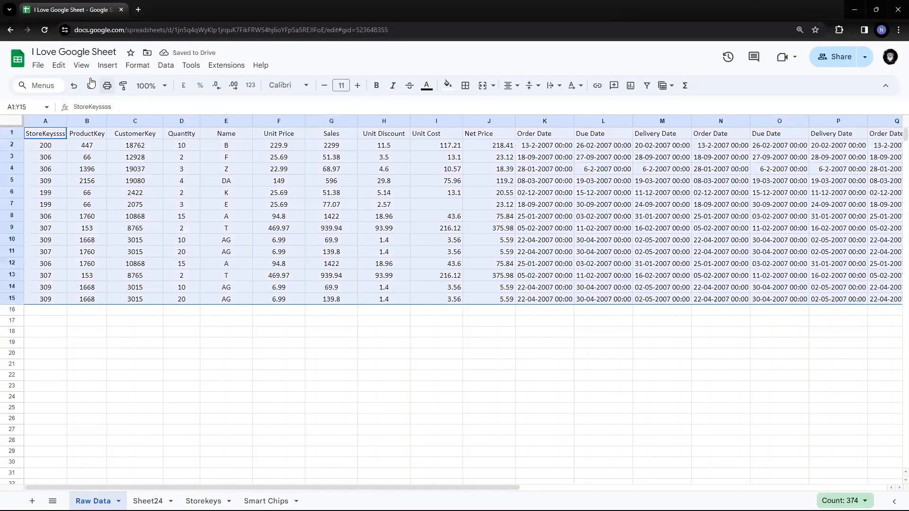
click(107, 66)
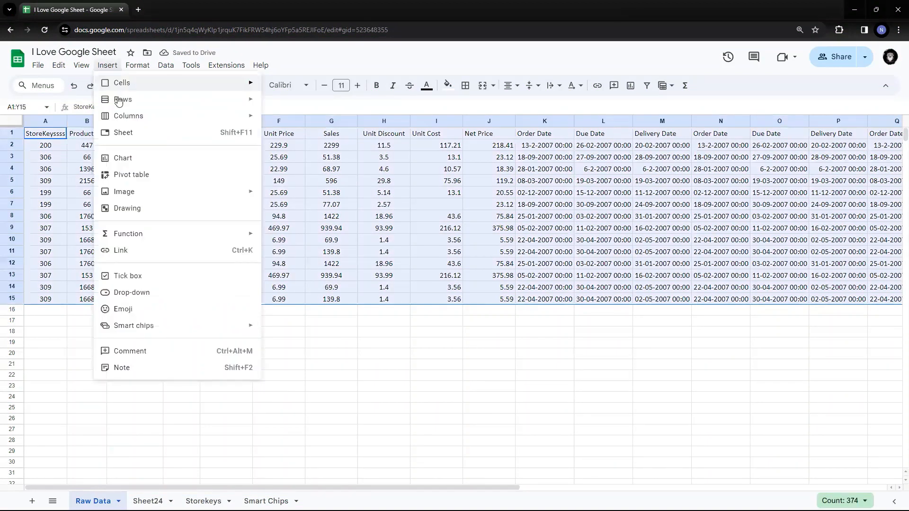
click(122, 175)
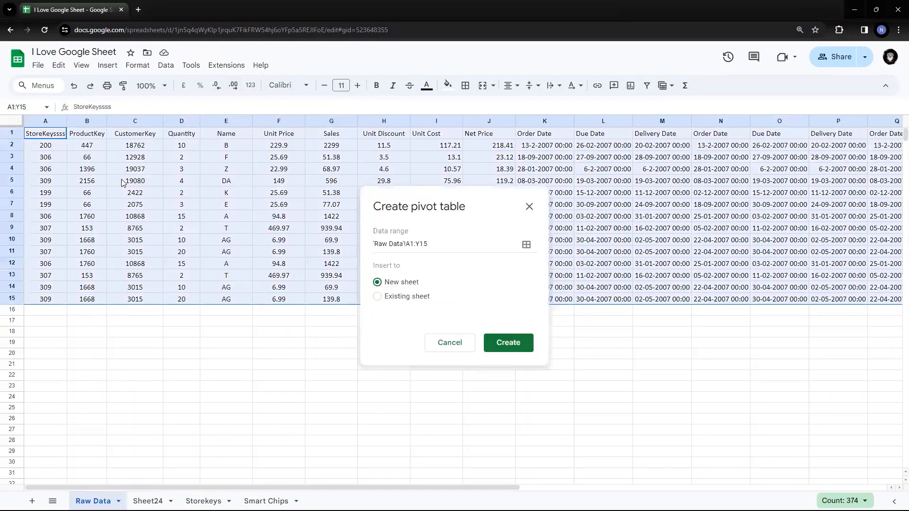
click(509, 344)
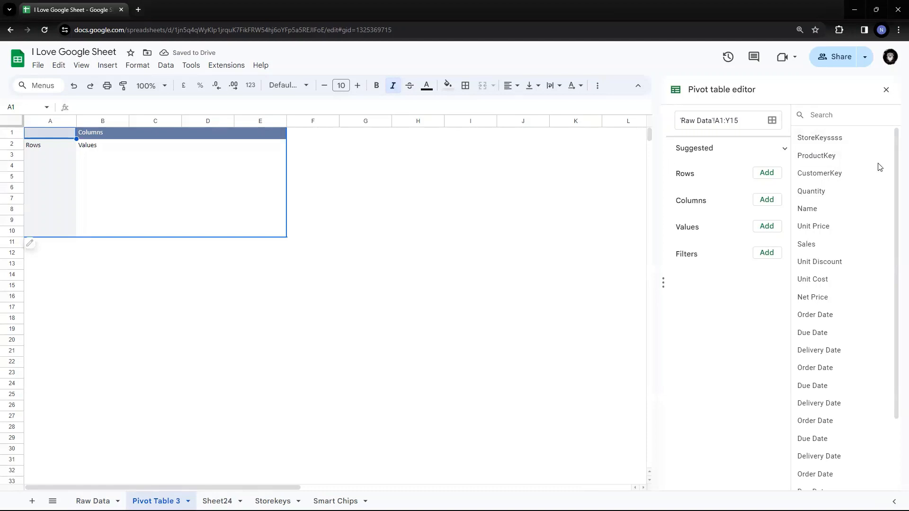
- Check which suggested pivot tables are offered for the empty pivot table
drag(667, 140, 789, 162)
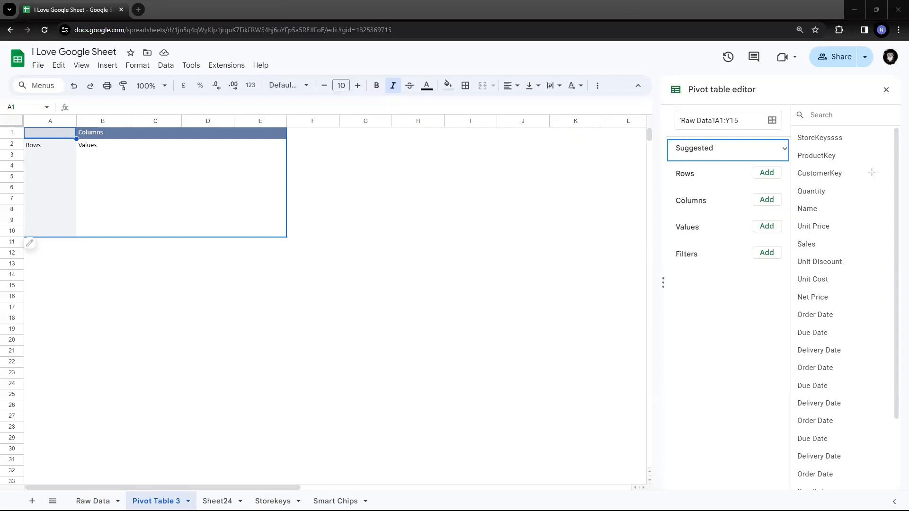
key(ctrl+z)
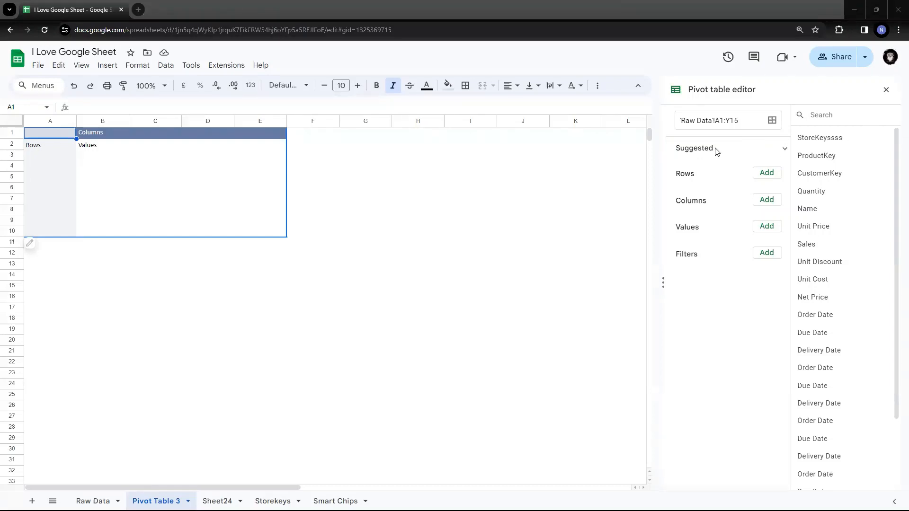
click(786, 152)
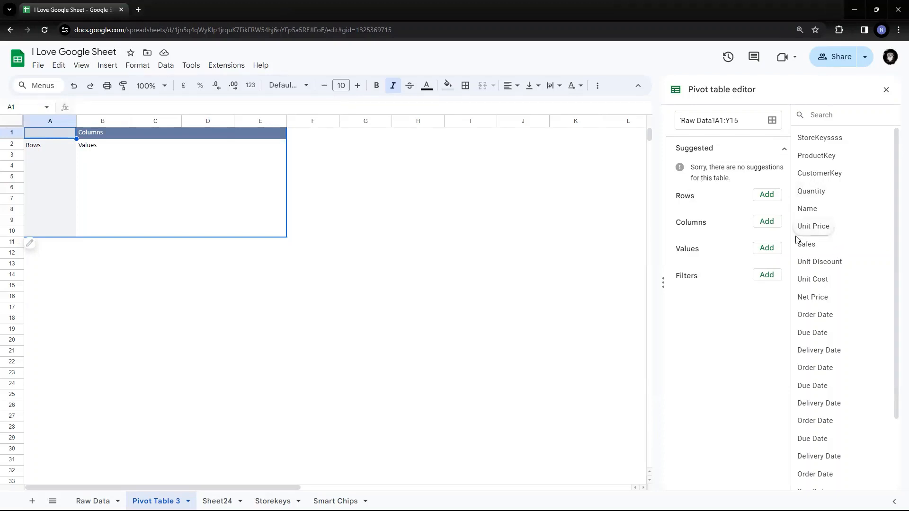
- Add ProductKey to the pivot table's rows and Sales to its values, and recheck the suggestions
drag(815, 156, 713, 205)
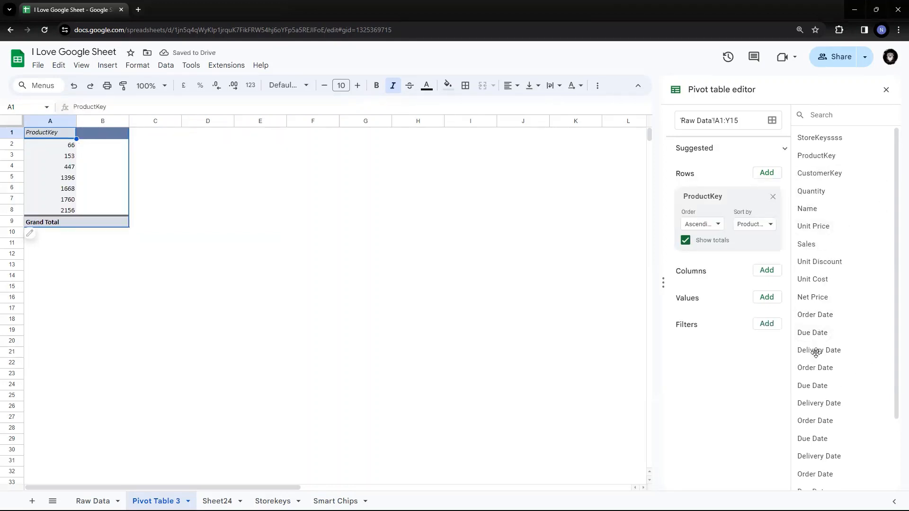
drag(807, 244, 687, 306)
drag(801, 350, 796, 325)
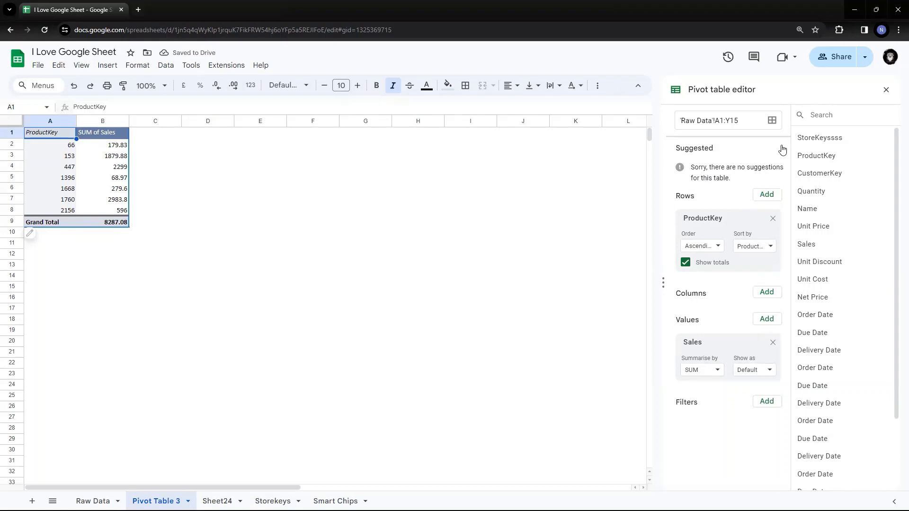
click(783, 150)
- Add CustomerKey to the pivot table's columns and replace Sales with Quantity in the values
drag(828, 174, 683, 290)
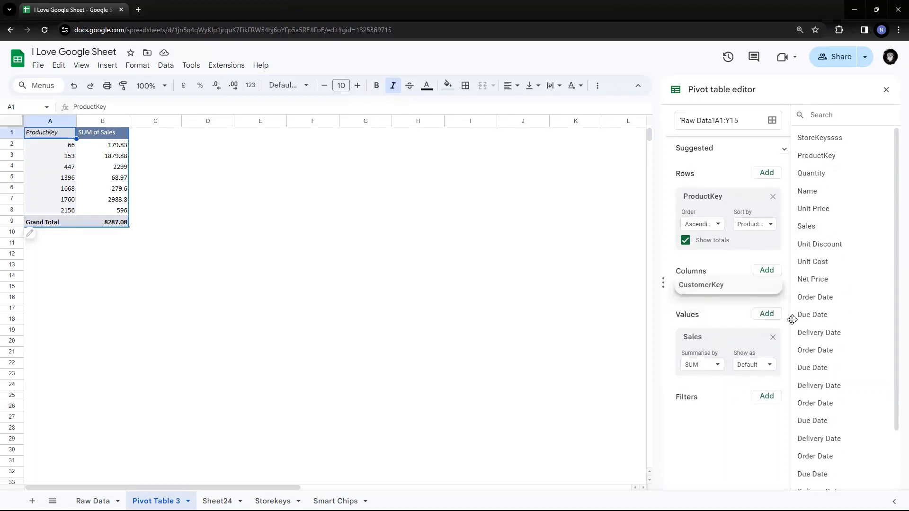
click(784, 148)
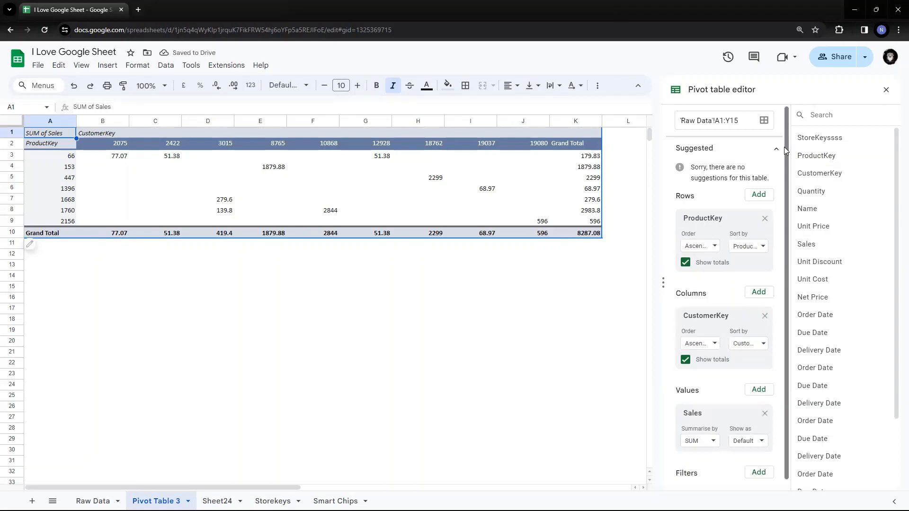
click(733, 162)
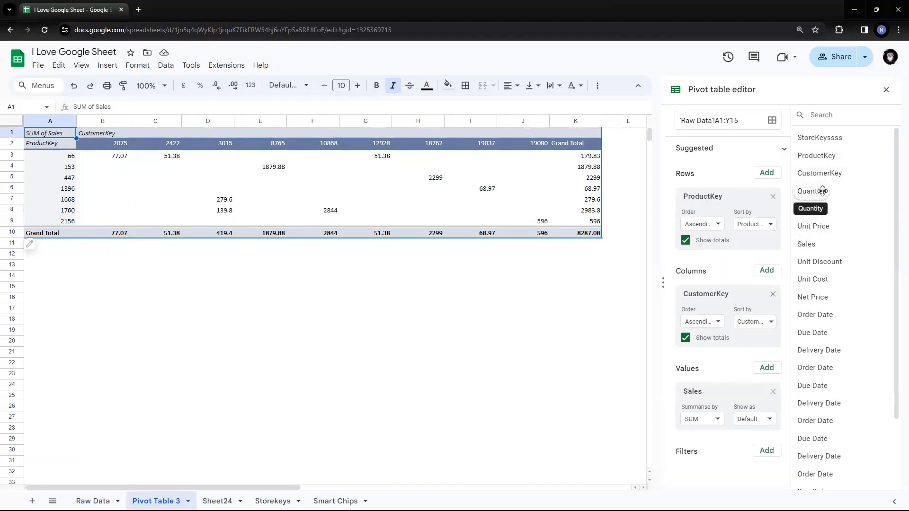
drag(823, 191, 701, 433)
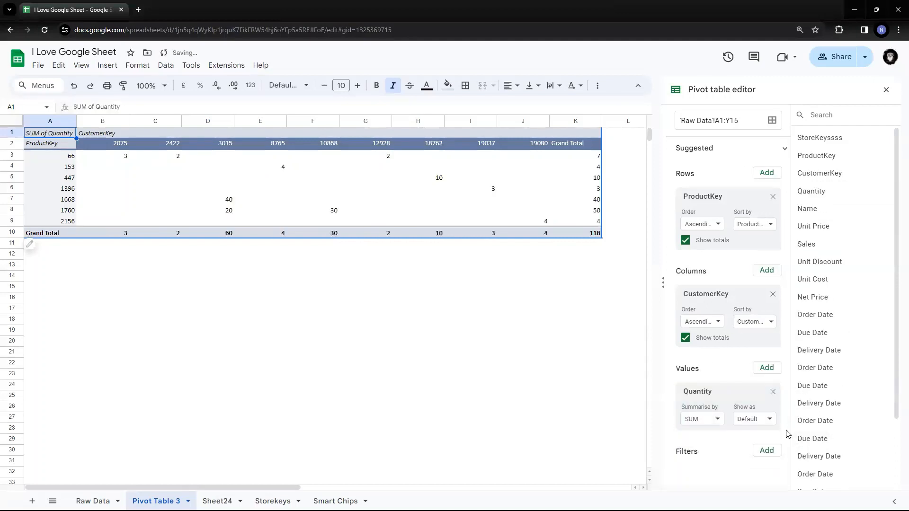
- Check the pivot table's suggestions and look at its source data range without changing it
click(785, 152)
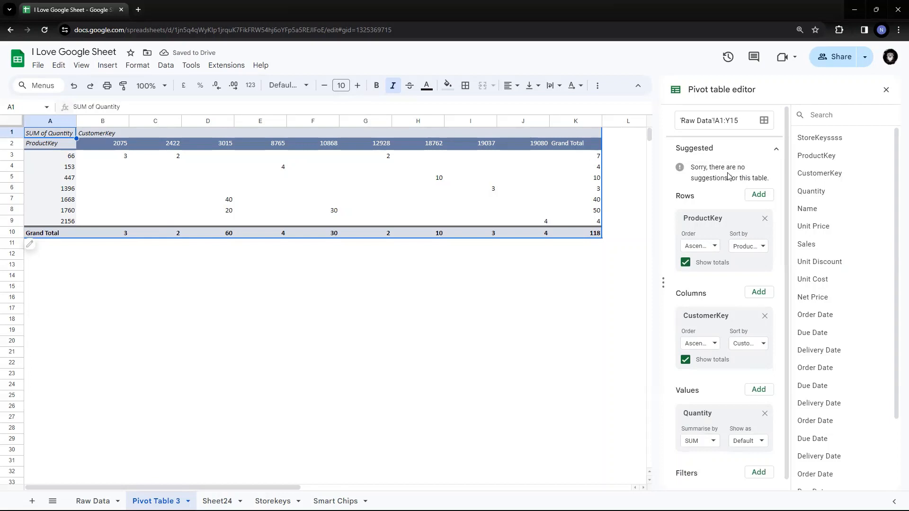
click(766, 122)
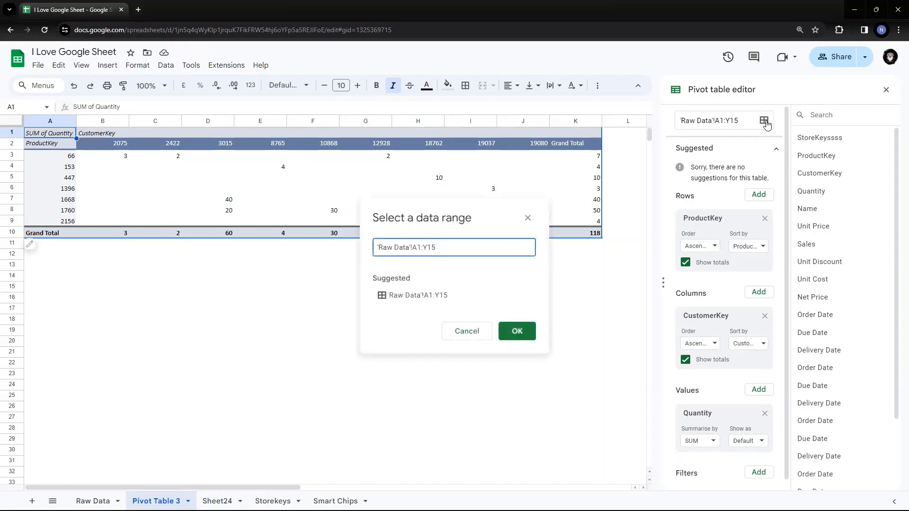
click(465, 333)
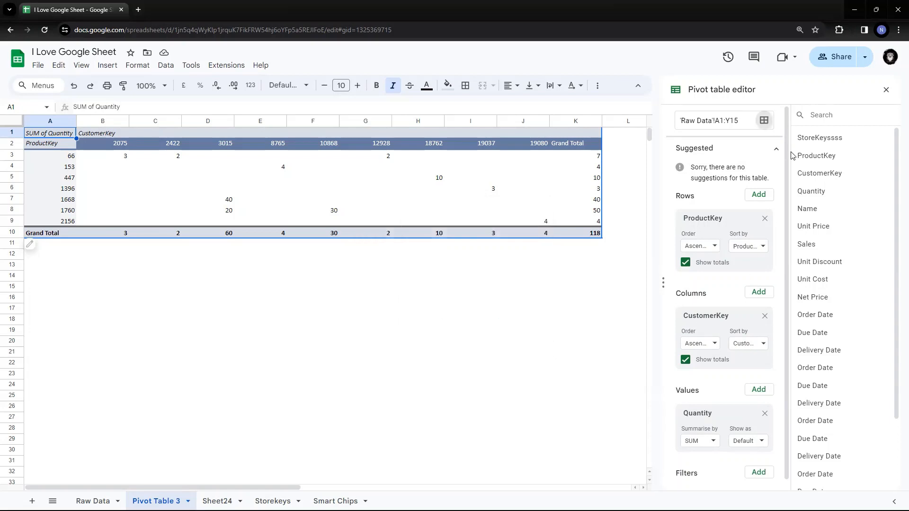
click(733, 161)
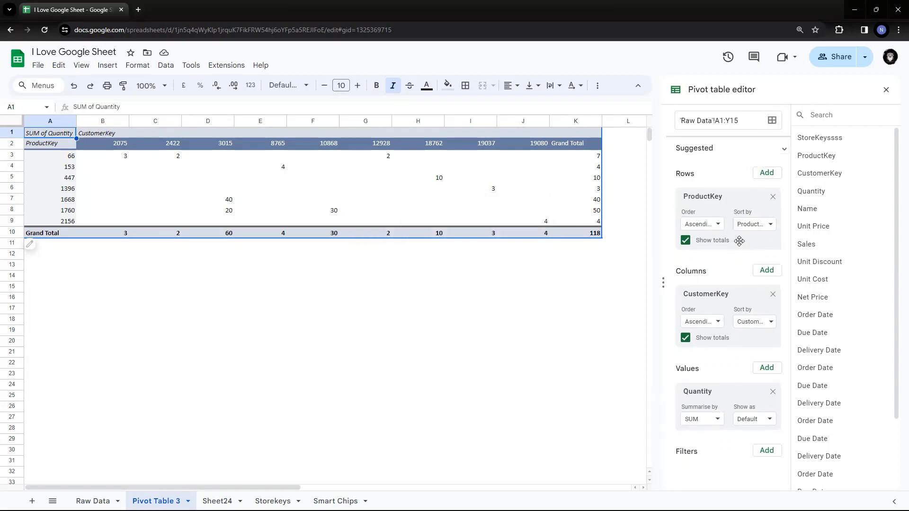